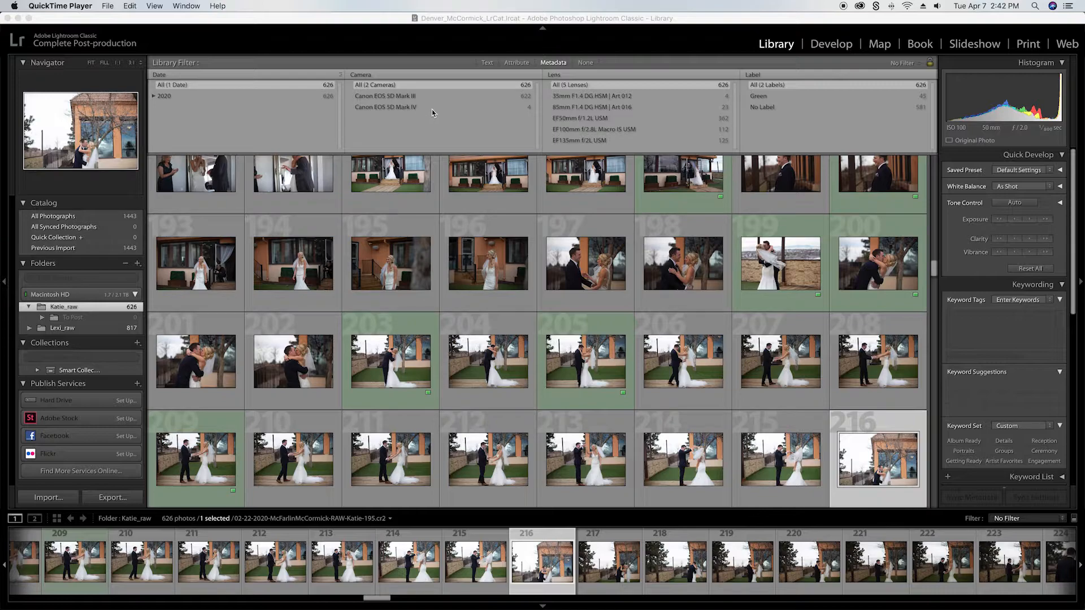
Step: Try Camera Serial Number as the metadata filter's second column and restore it to Camera
left_click(362, 76)
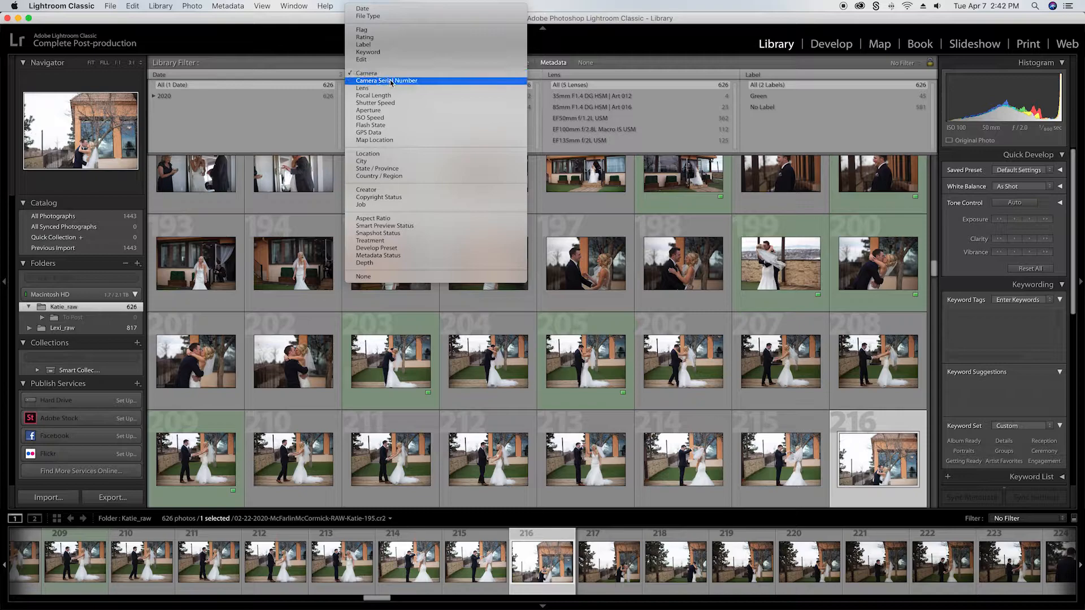
left_click(391, 83)
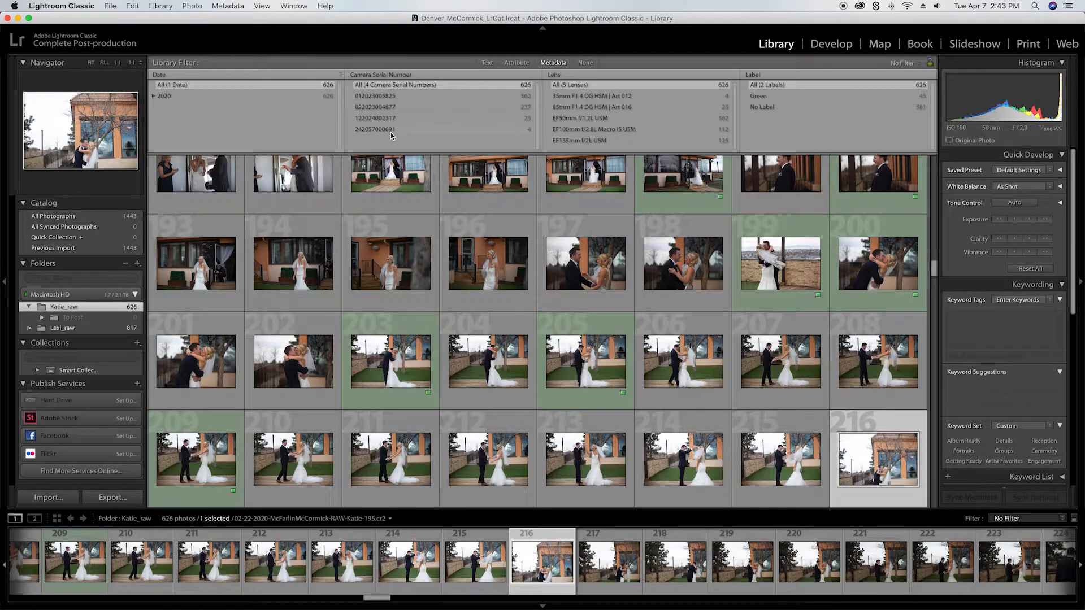
left_click(384, 75)
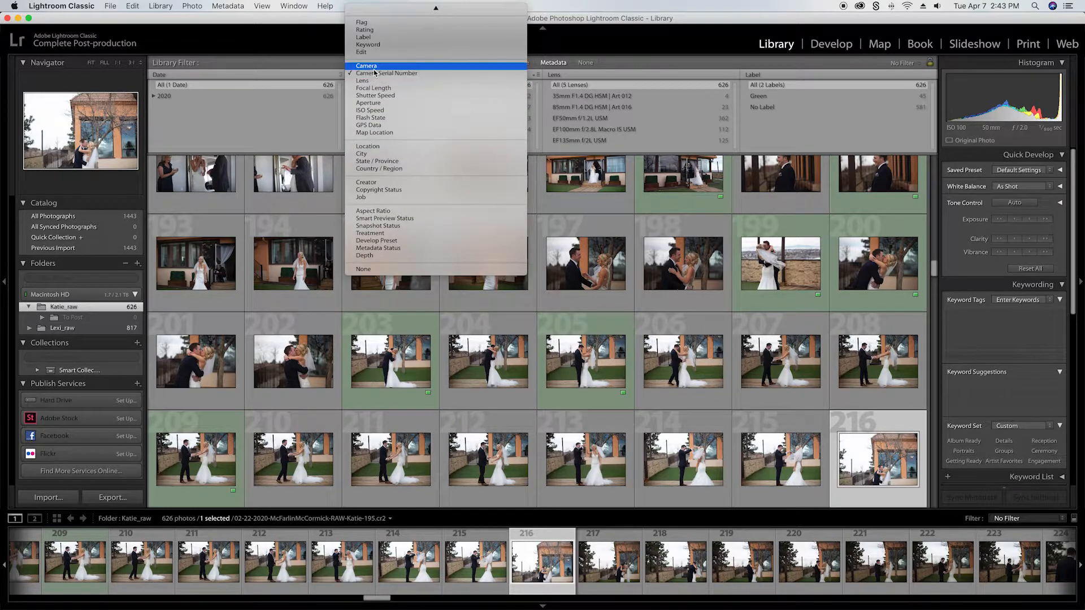
left_click(366, 66)
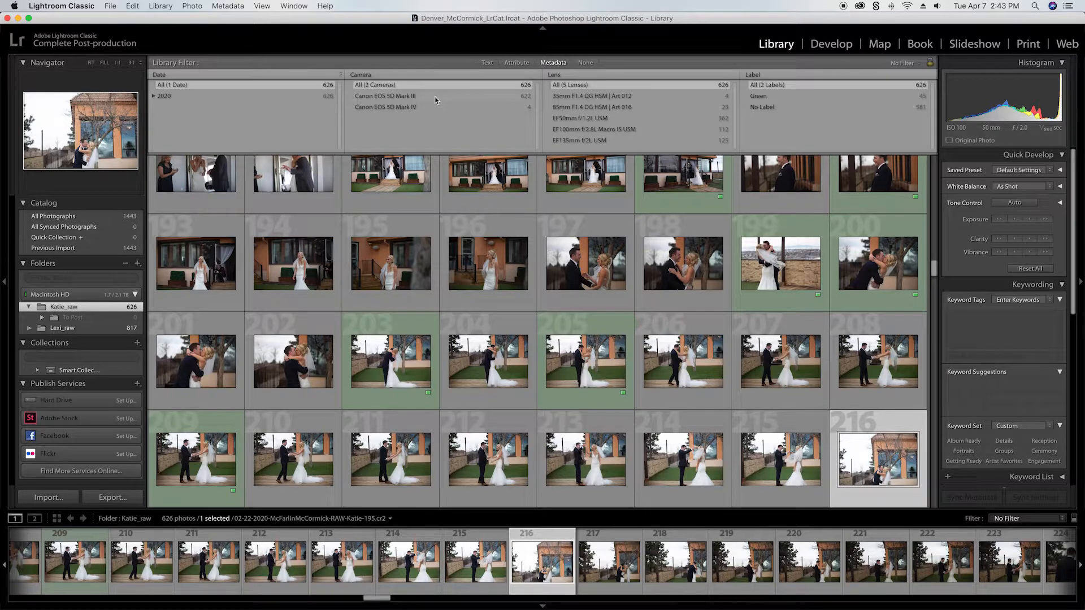
left_click(374, 76)
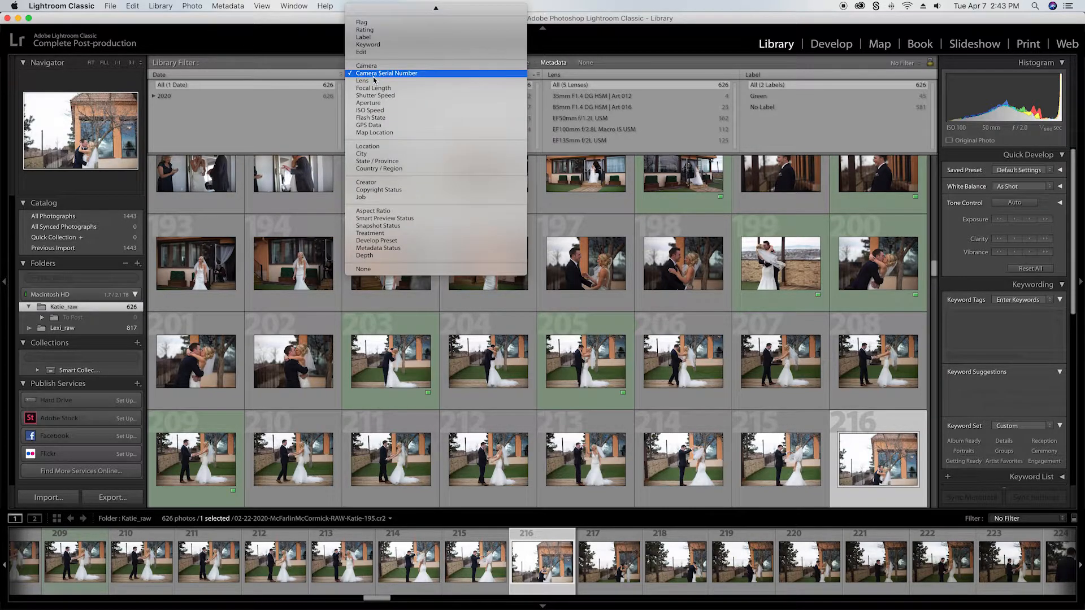
left_click(370, 67)
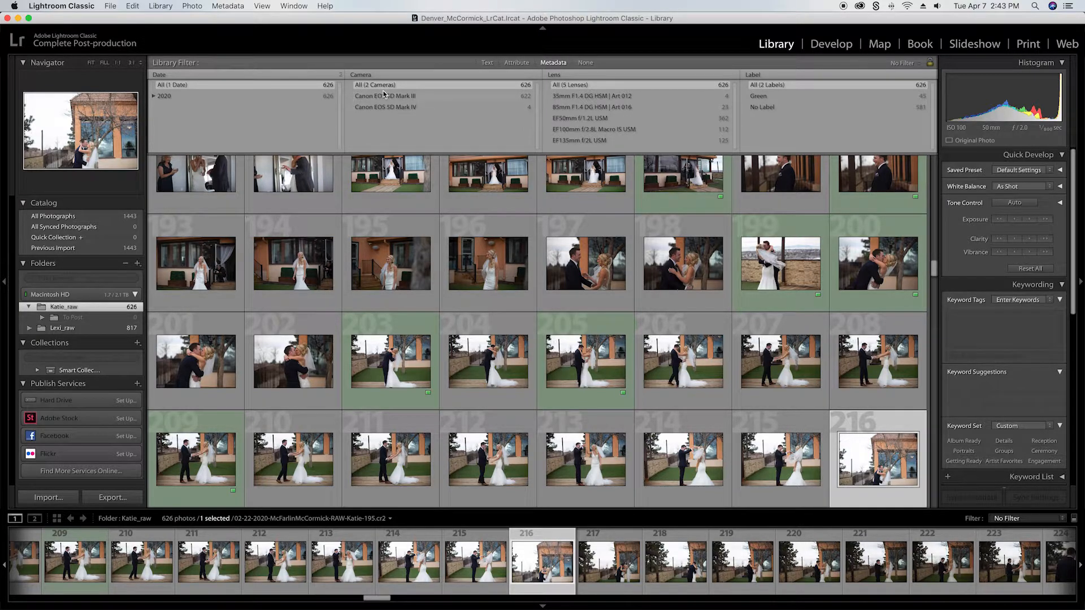
Step: Set the metadata filter's second column to Camera Serial Number and filter the photos by the first listed serial number
left_click(368, 75)
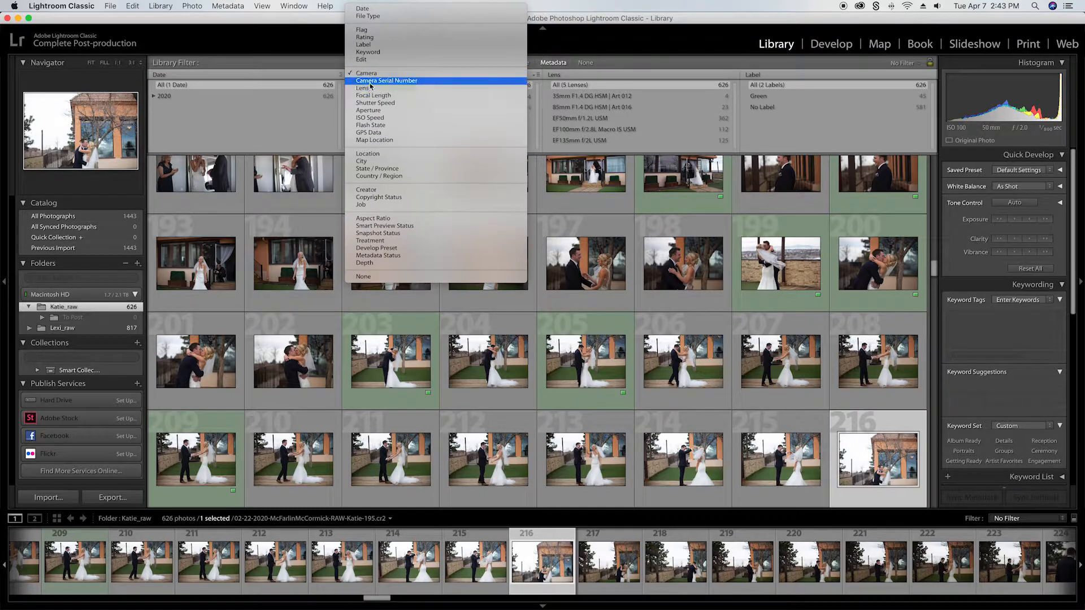
left_click(423, 83)
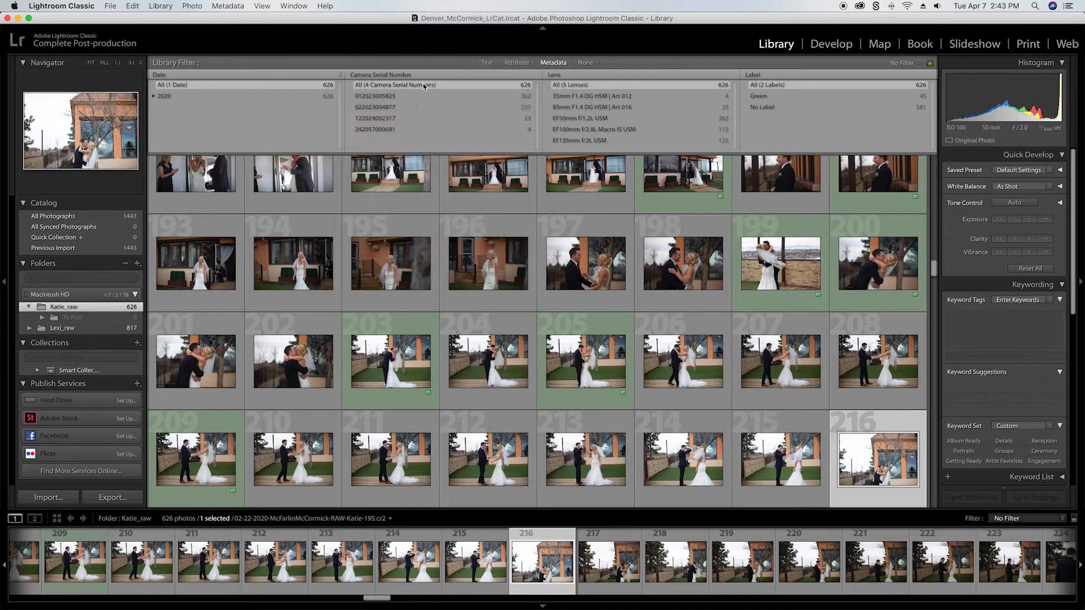
left_click(393, 97)
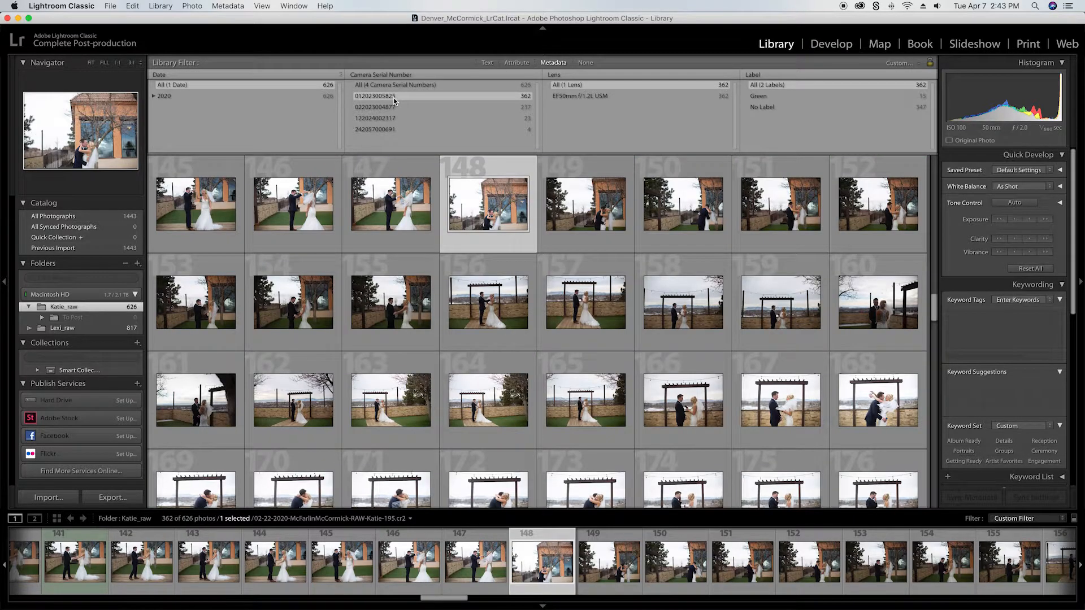
Step: Review photos 148 to 151 one by one in Loupe view, and return to the grid at photo 148
key("e")
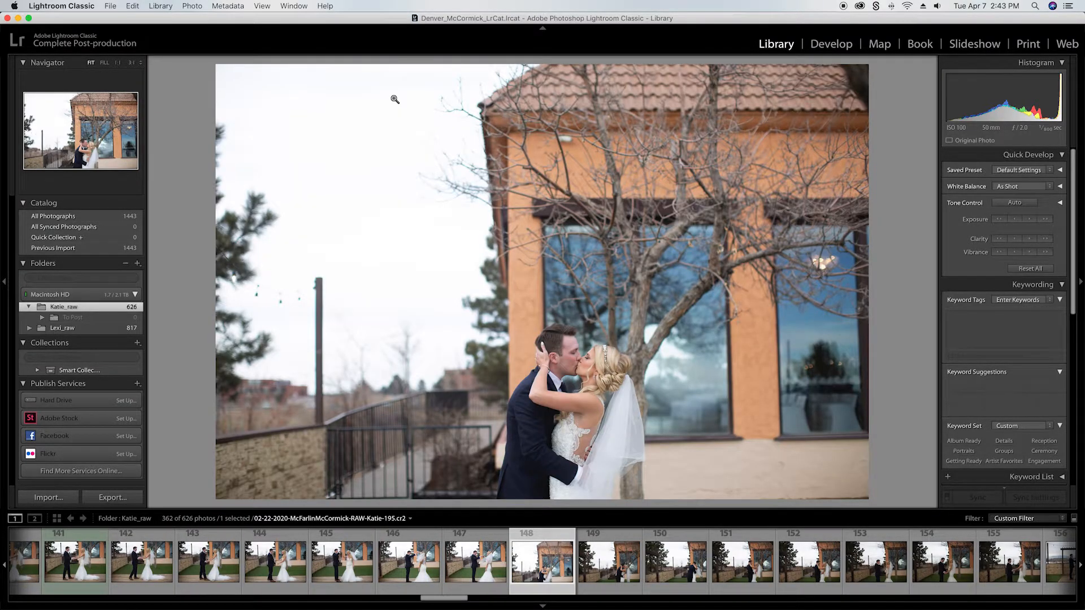
key("Right")
key("Right")
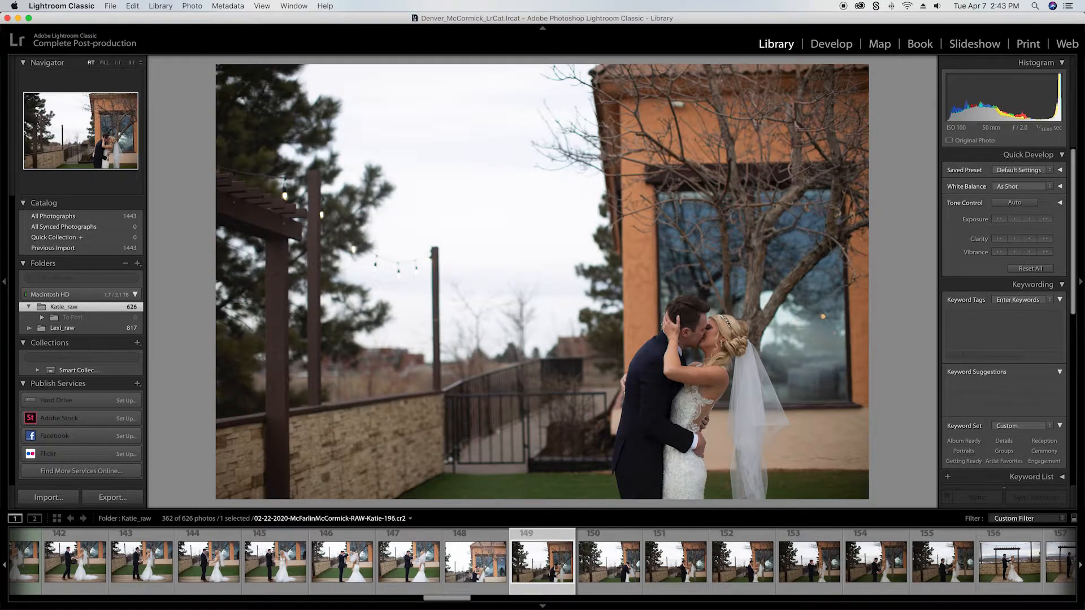
key("Right")
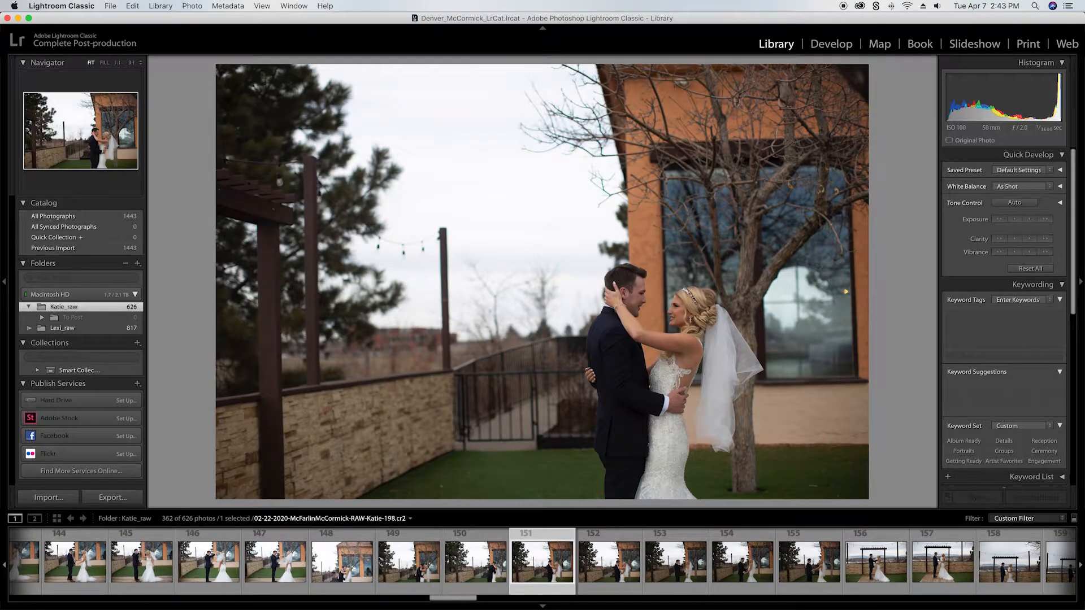
key("Left")
key("Left")
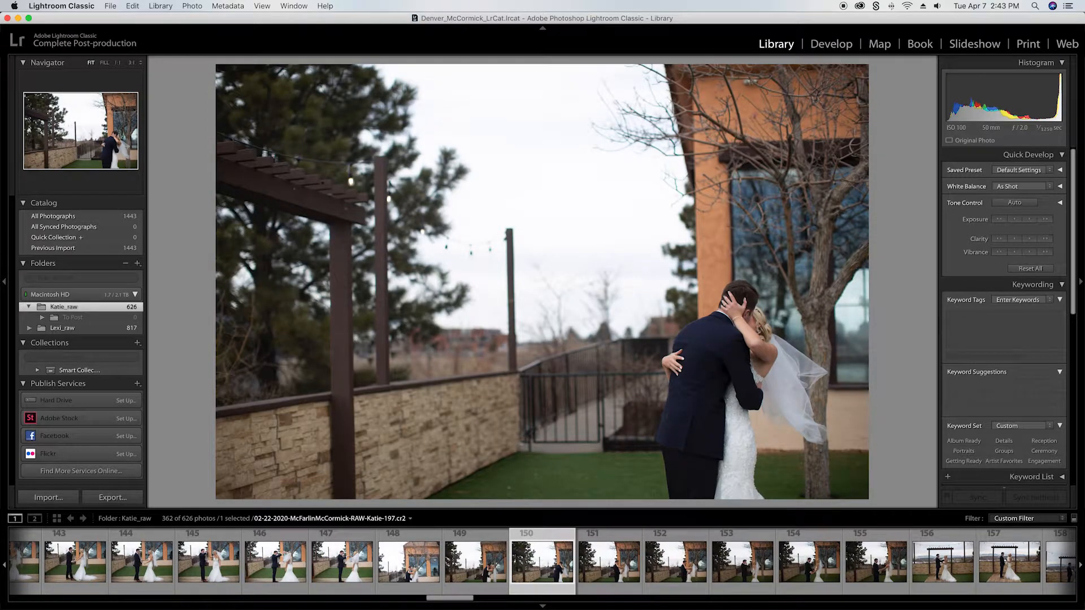
key("Left")
key("Left")
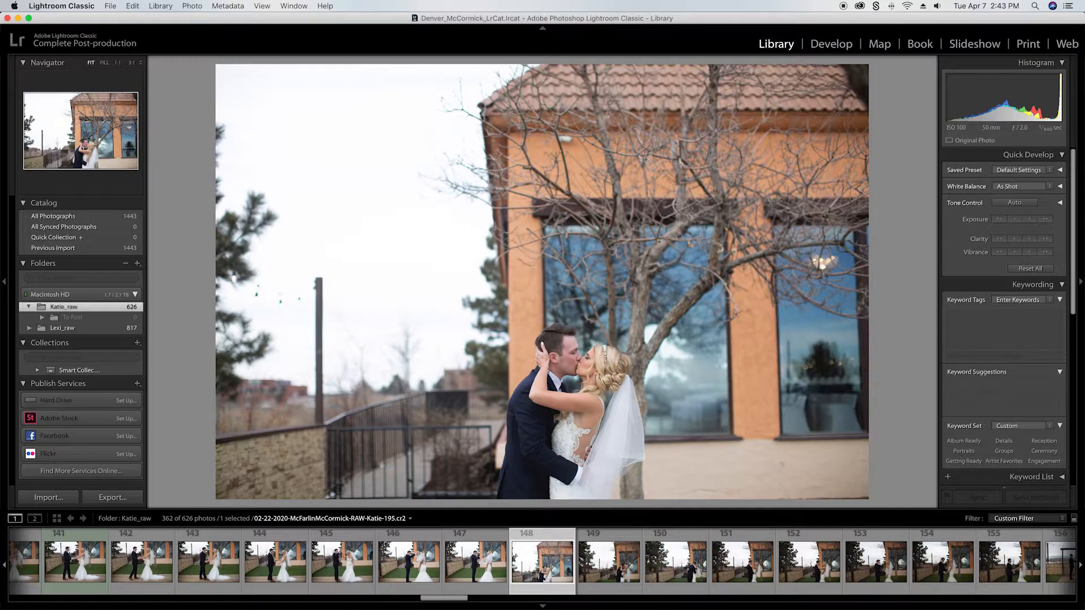
key("g")
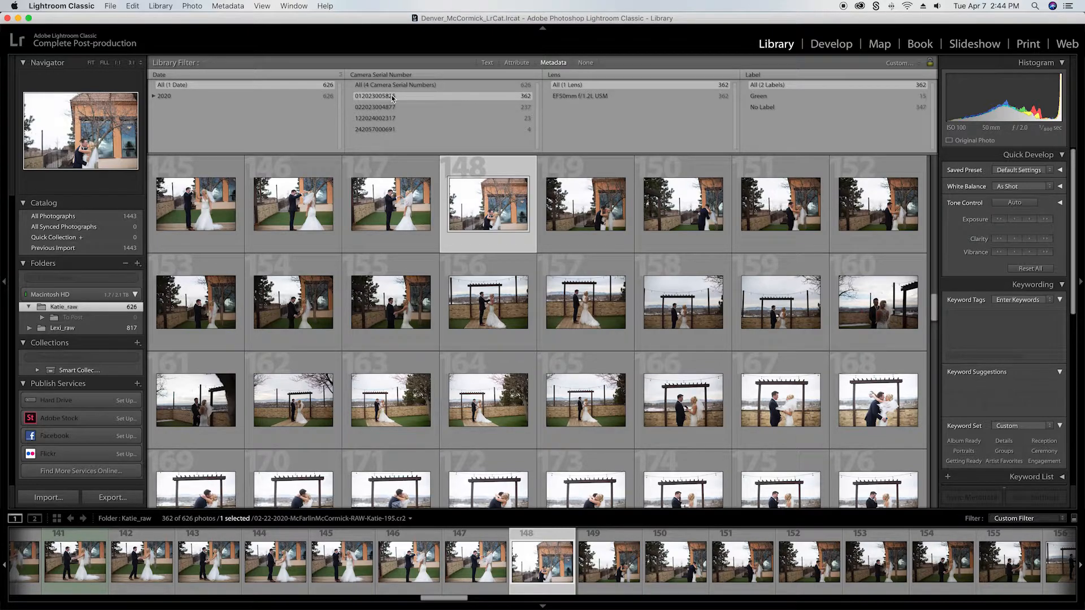
Step: Open photo 148 in Loupe view and give photos 148 and 149 the Green label
key("e")
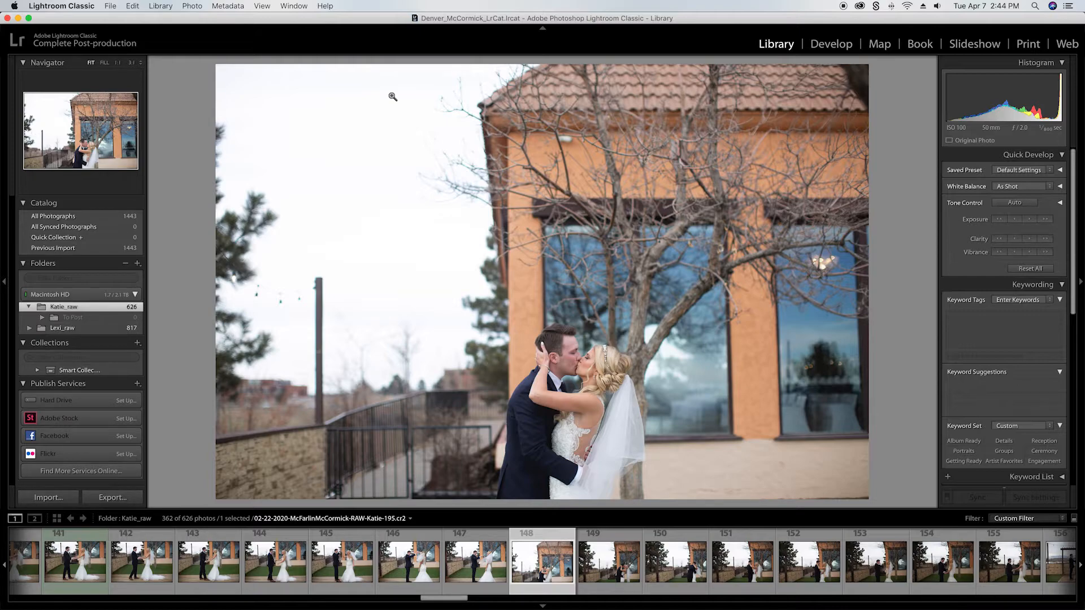
key("8")
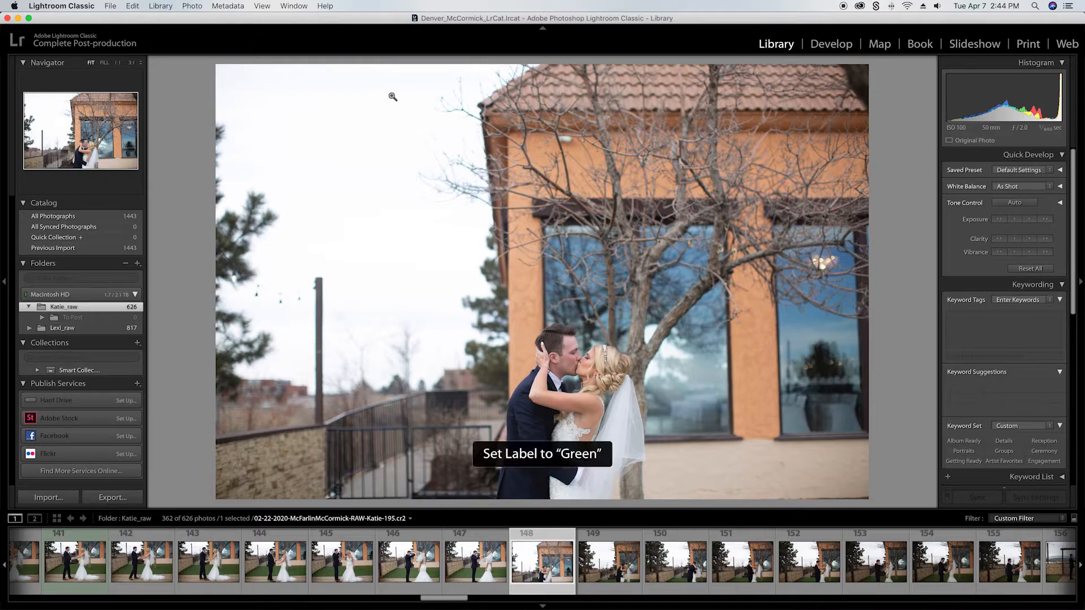
key("Right")
key("Right")
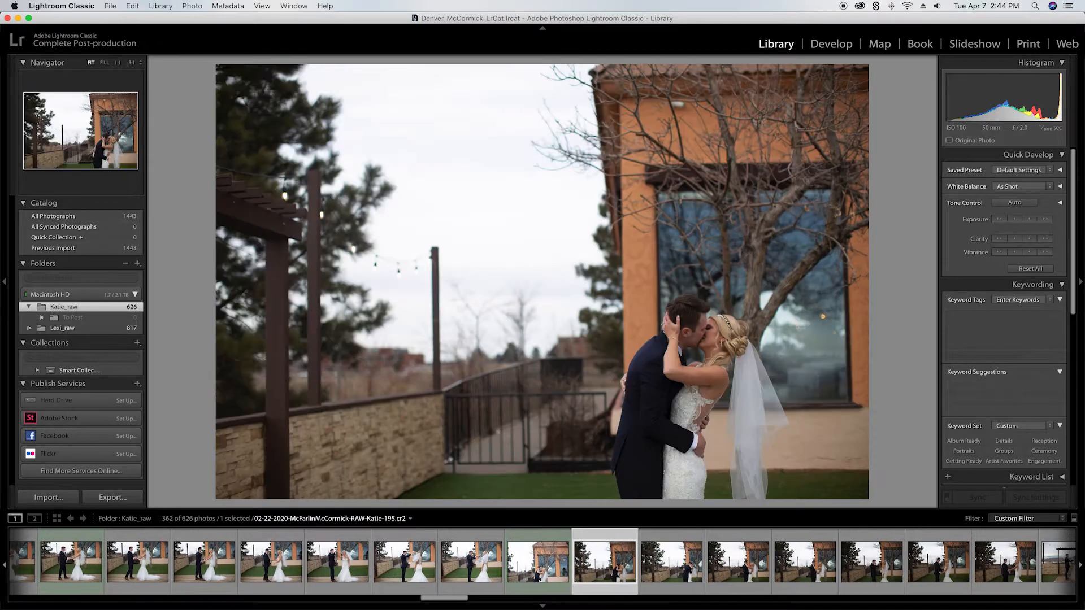
key("Left")
key("8")
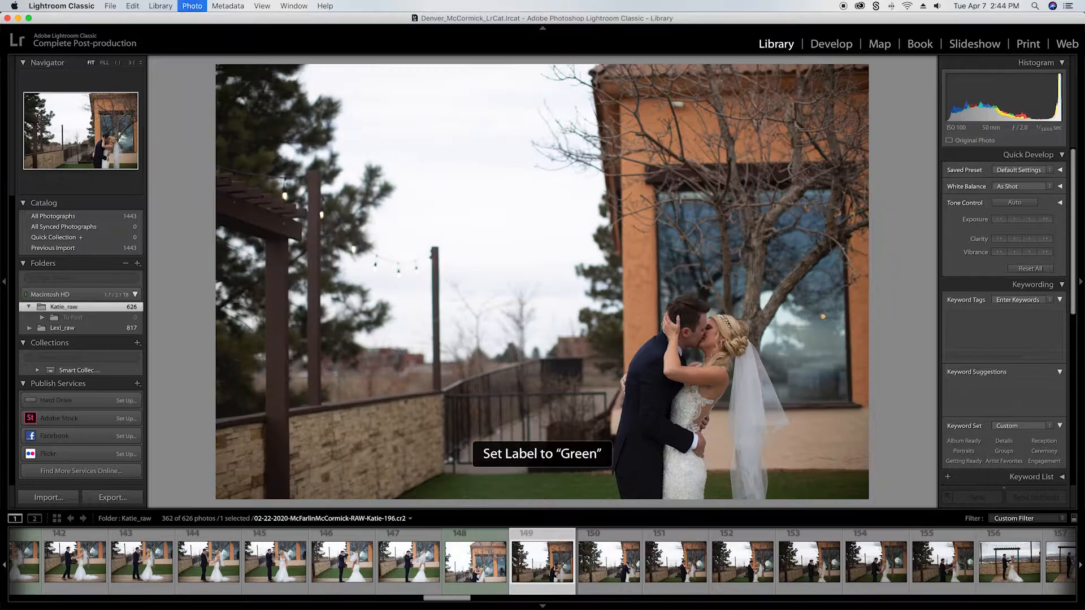
Step: Go through the following photos of the couple beside the tree and label photo 155 Green
key("Right")
key("Right")
key("Right")
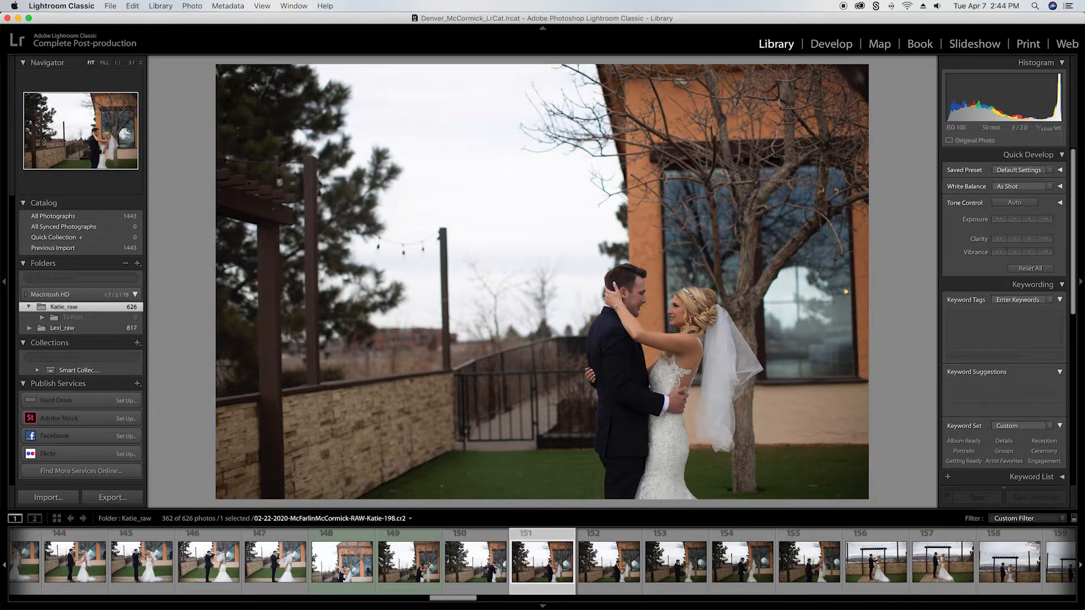
key("Right")
key("Right")
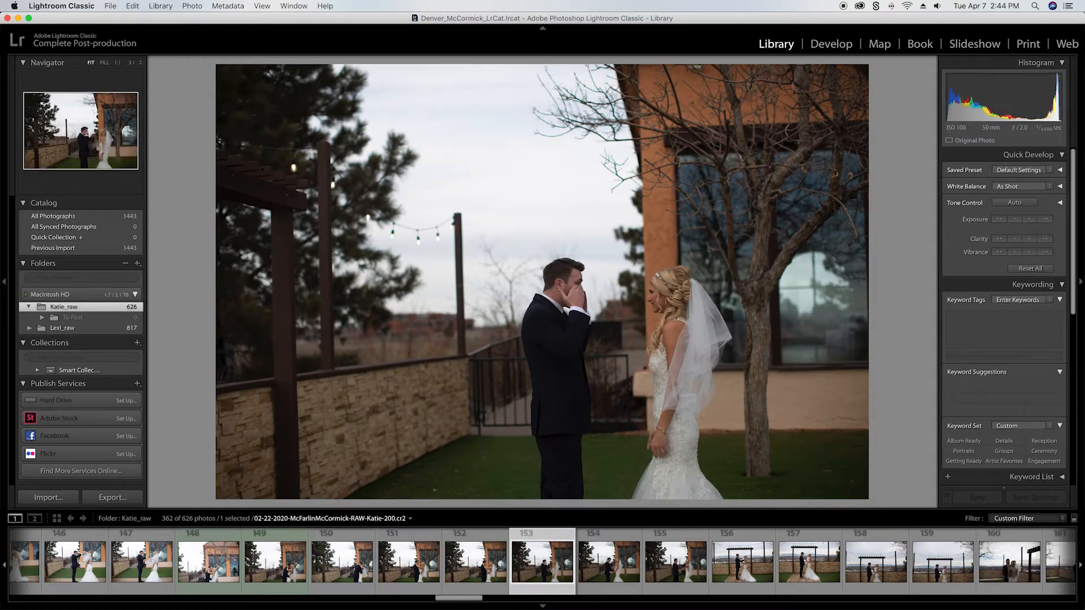
key("Right")
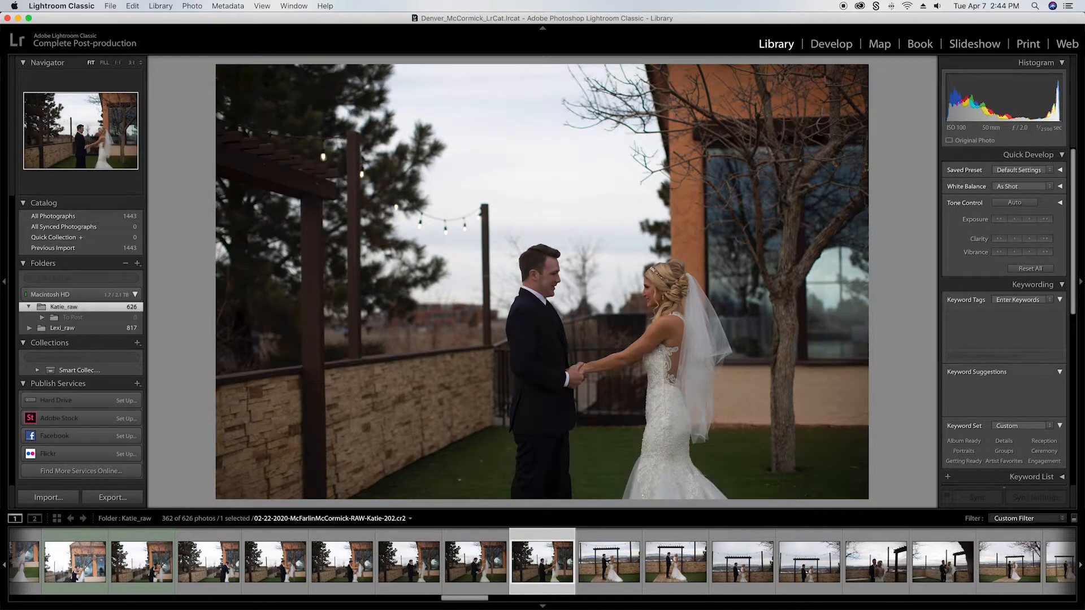
Step: Go through the first pergola photos and label photo 159 Green
key("Right")
key("Left")
key("8")
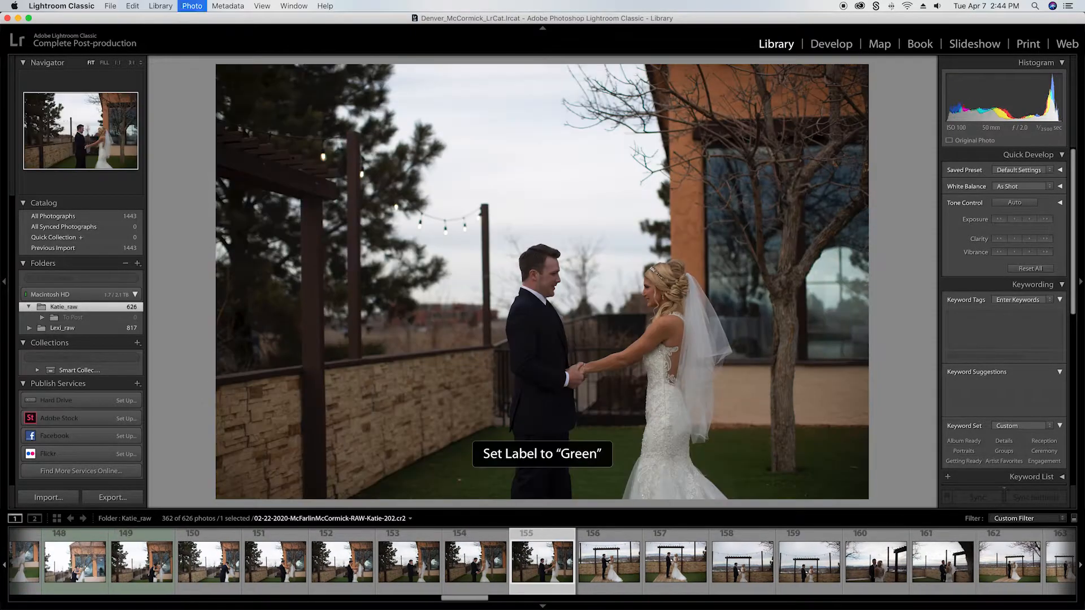
key("Right")
key("Right")
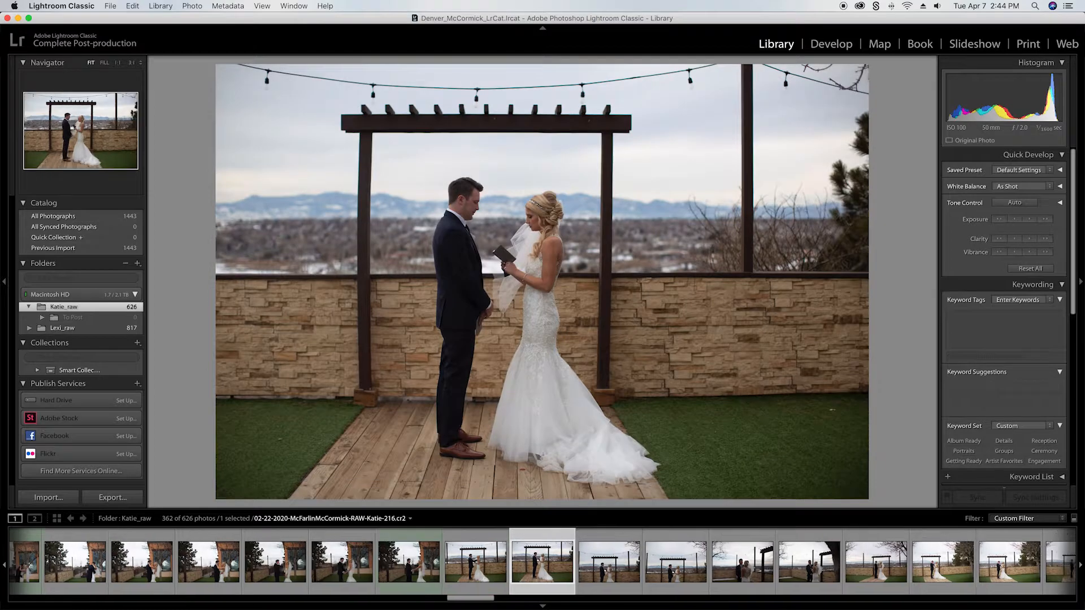
key("Right")
key("Right")
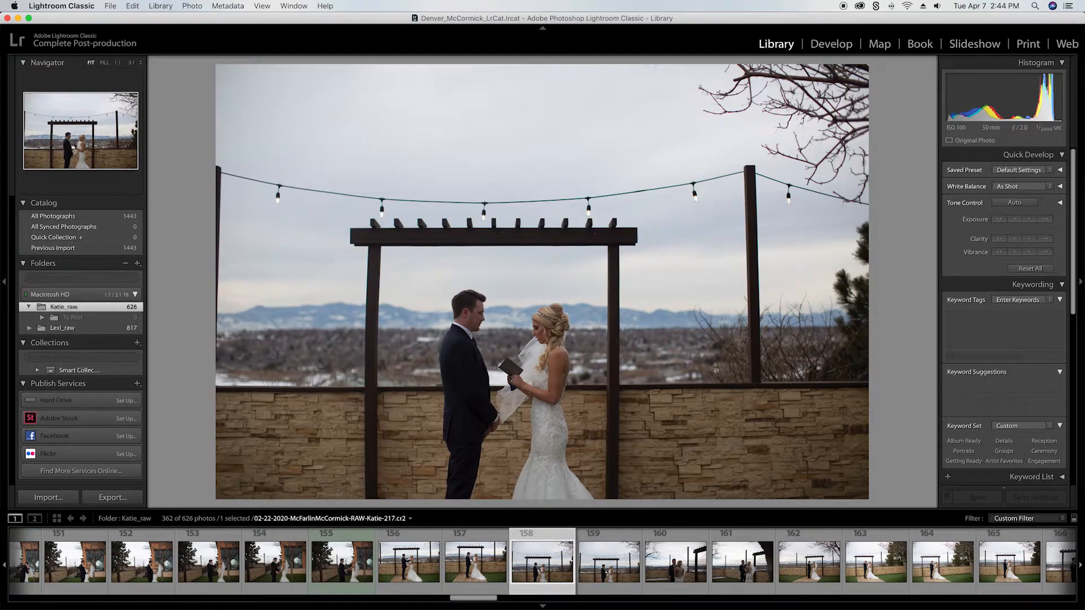
key("Right")
key("8")
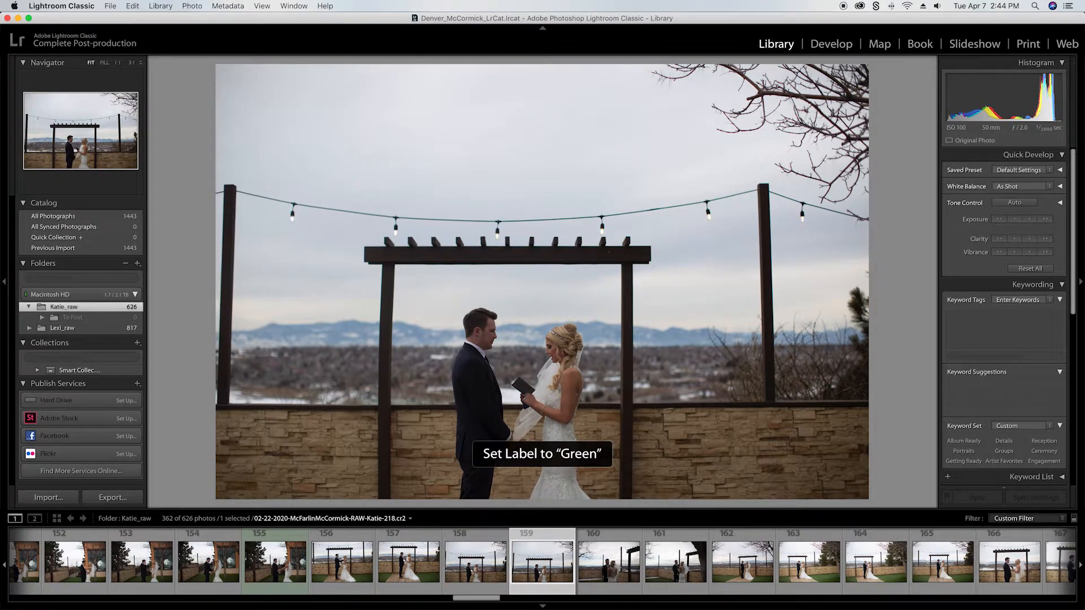
Step: Give photos 161 and 163 the Green label, leaving photos 160 and 162 unlabelled
key("Right")
key("Right")
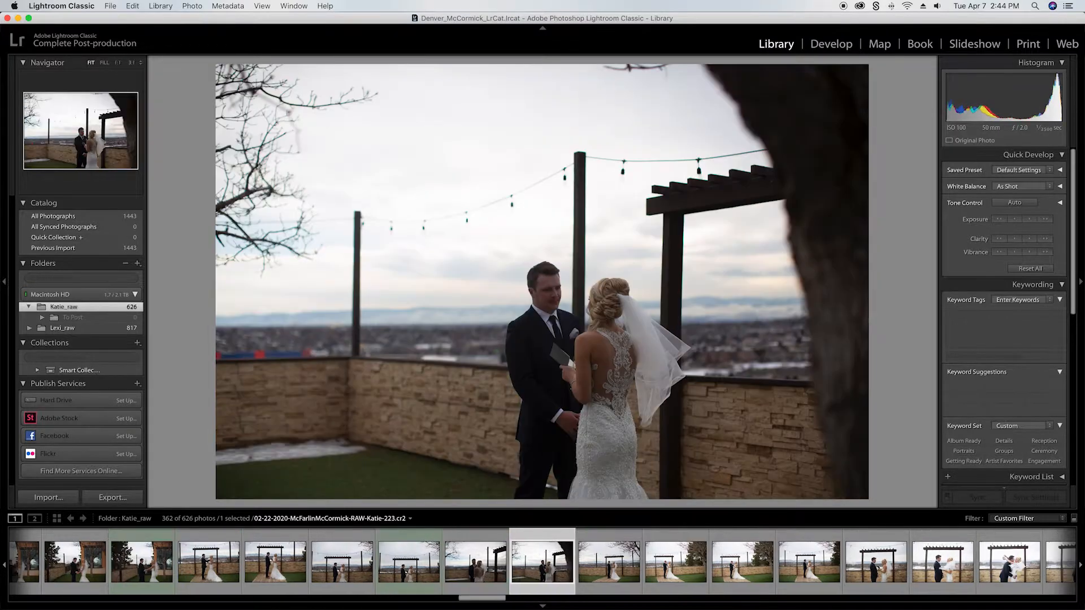
key("8")
key("Right")
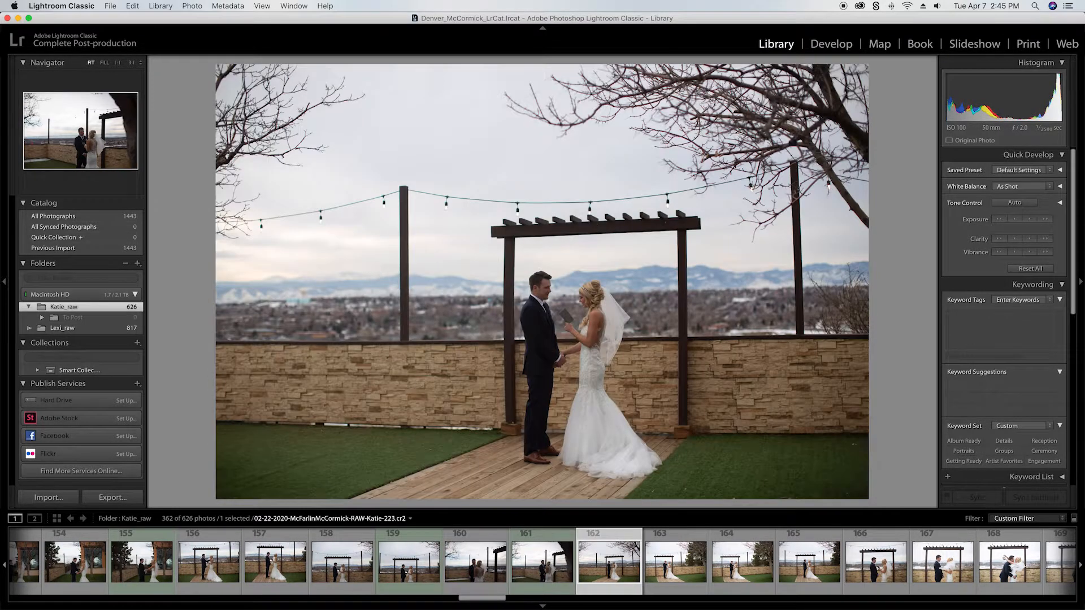
key("Right")
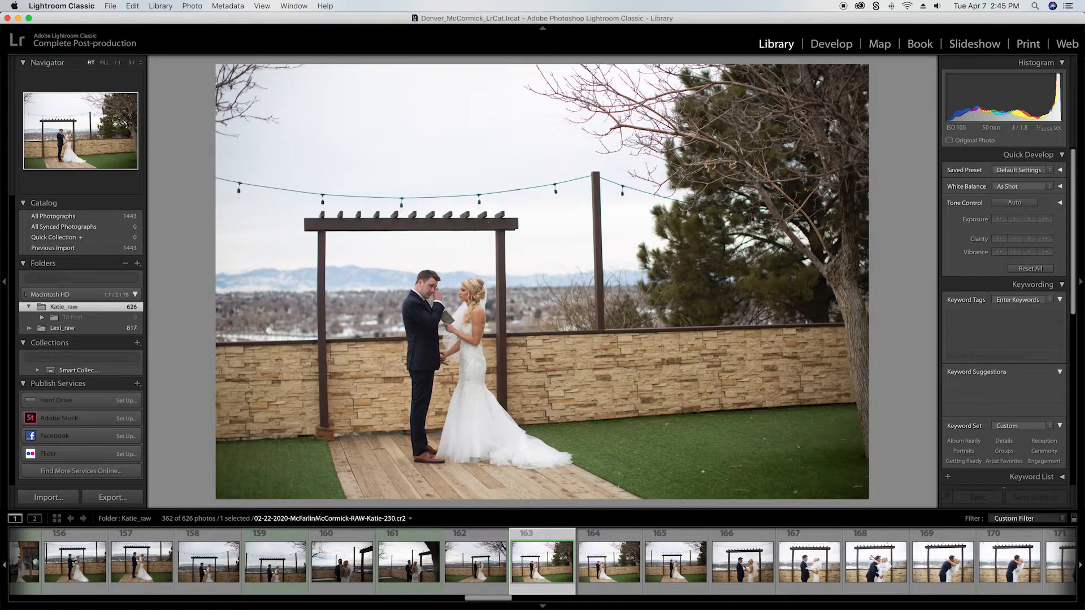
key("8")
key("8")
Step: Label photo 166 Yellow, change its label to Red, and advance to photo 168
key("Right")
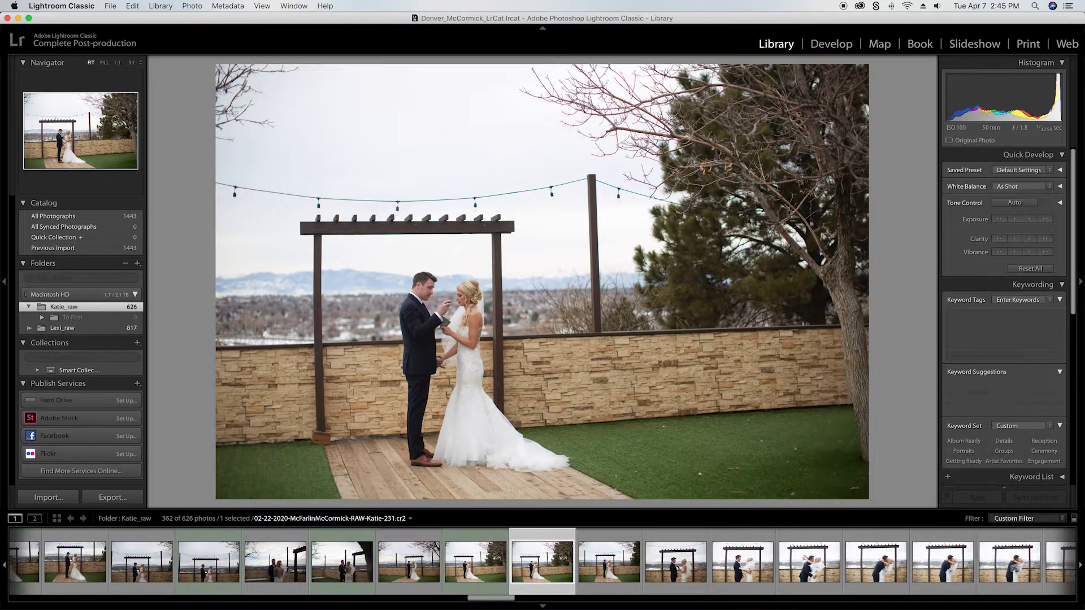
key("Right")
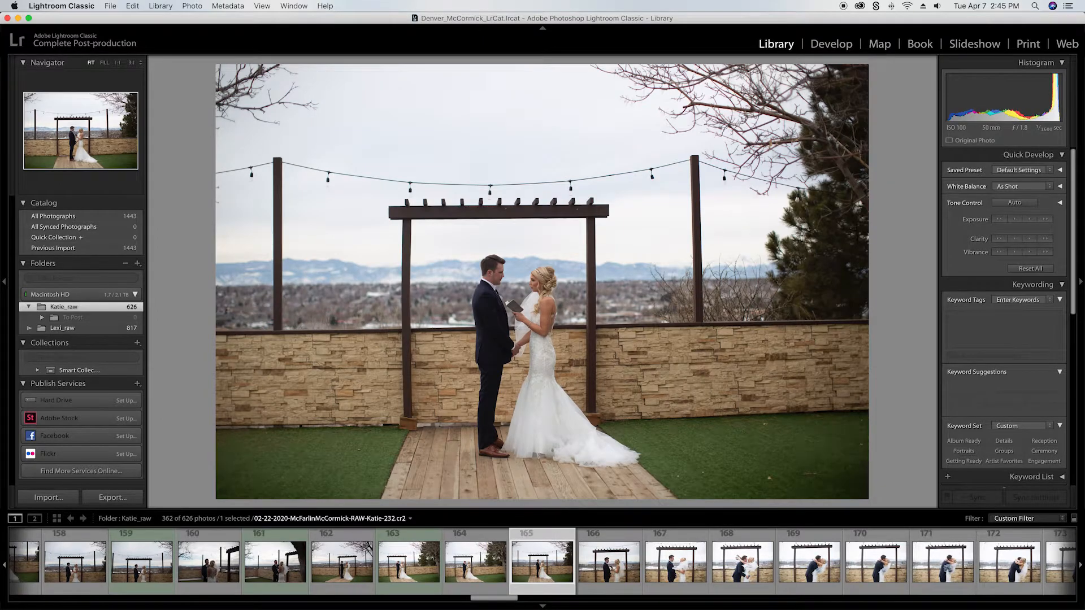
key("Right")
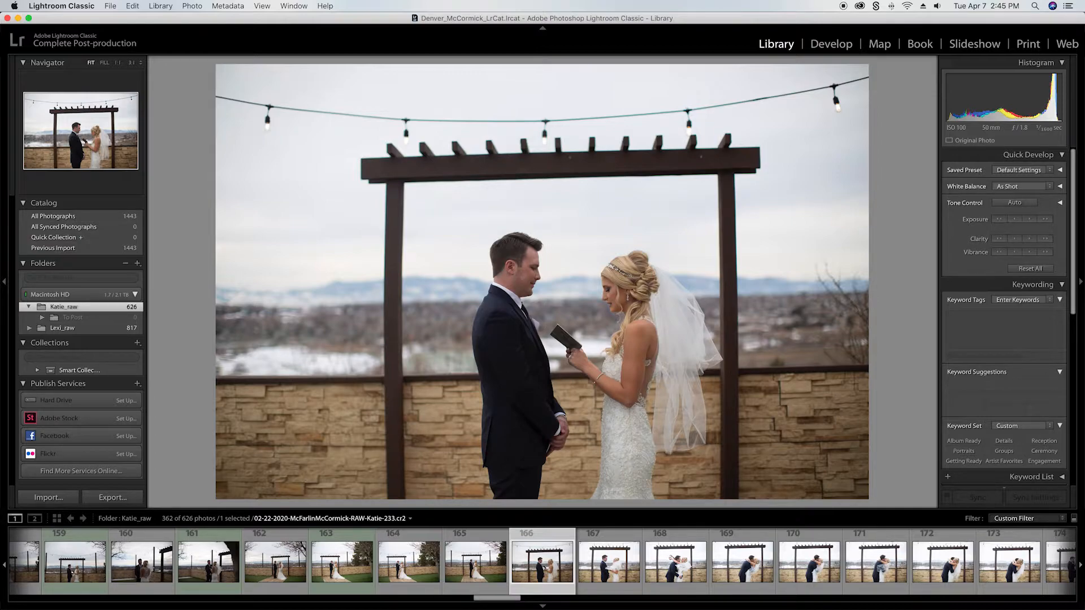
key("7")
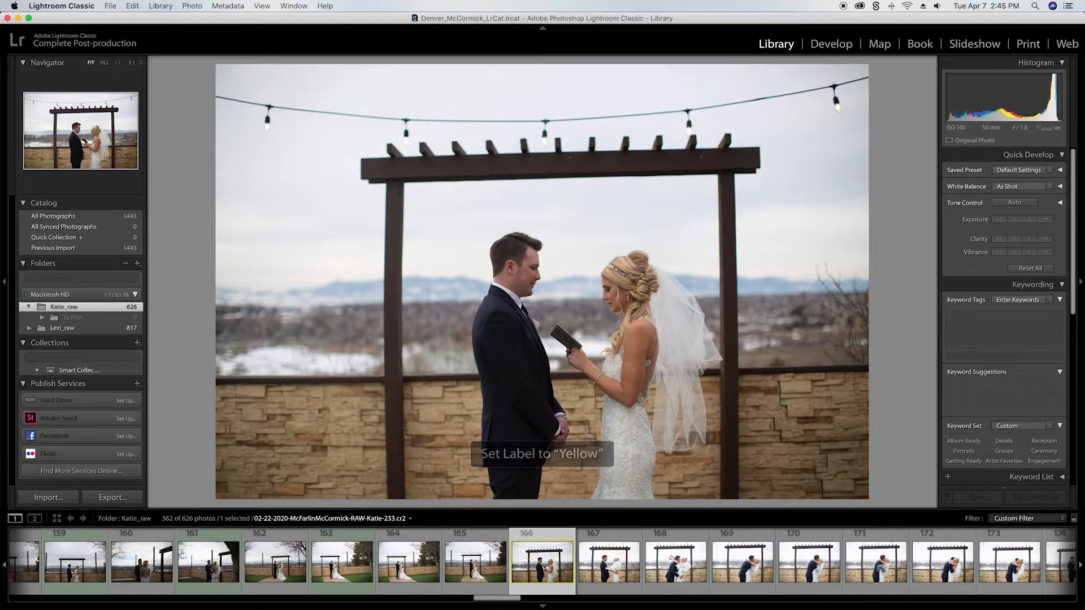
key("6")
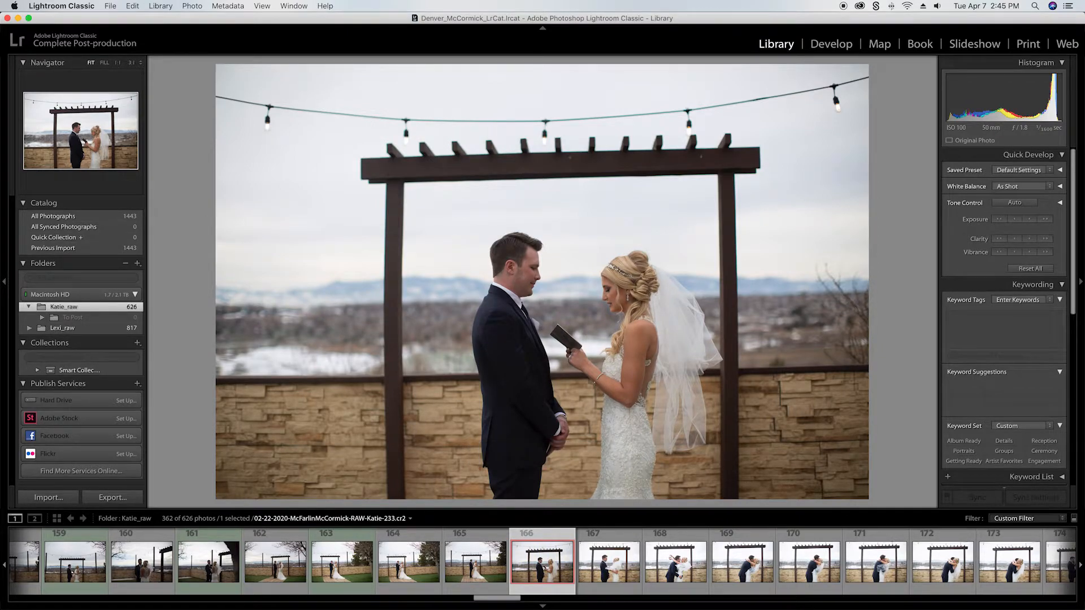
key("Right")
key("Right")
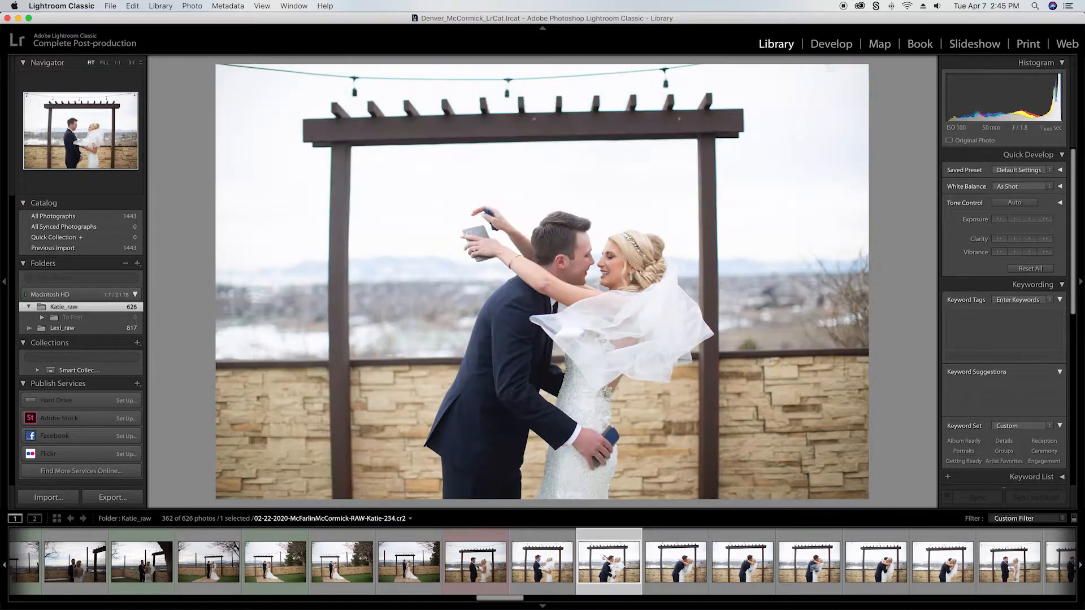
Step: Go through the following pergola photos to photo 171 and give it the Yellow label
key("Right")
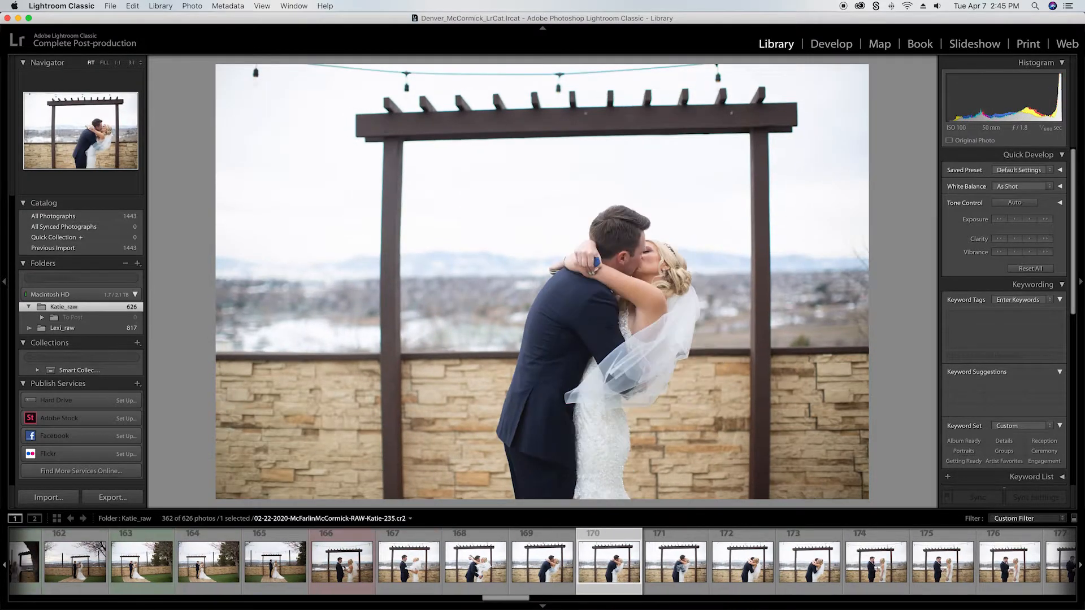
key("Right")
key("7")
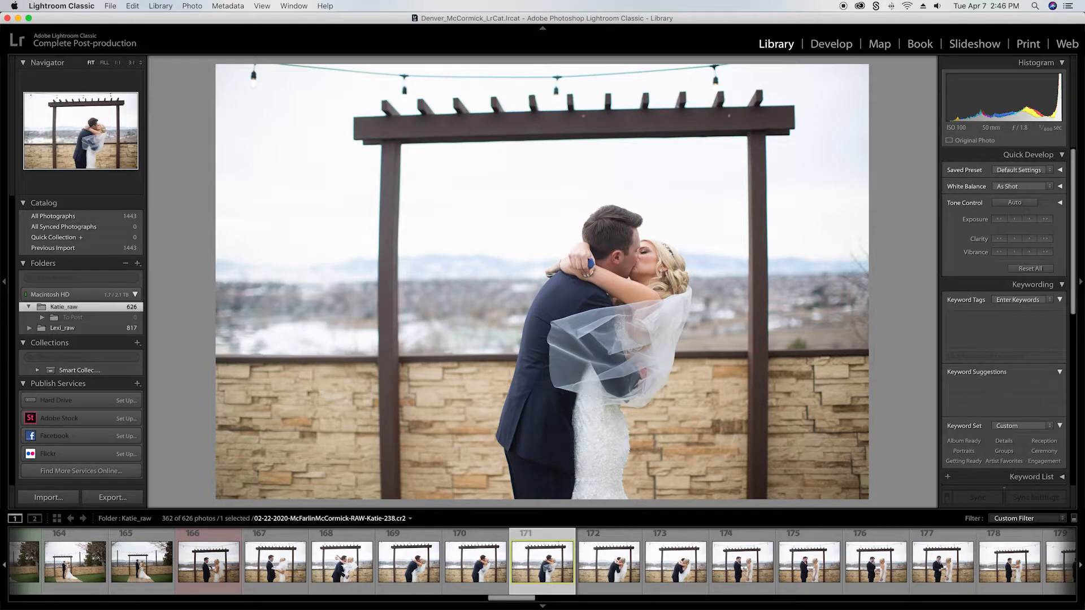
Step: Create a folder named Deliver to post inside the Katie_raw folder
right_click(59, 308)
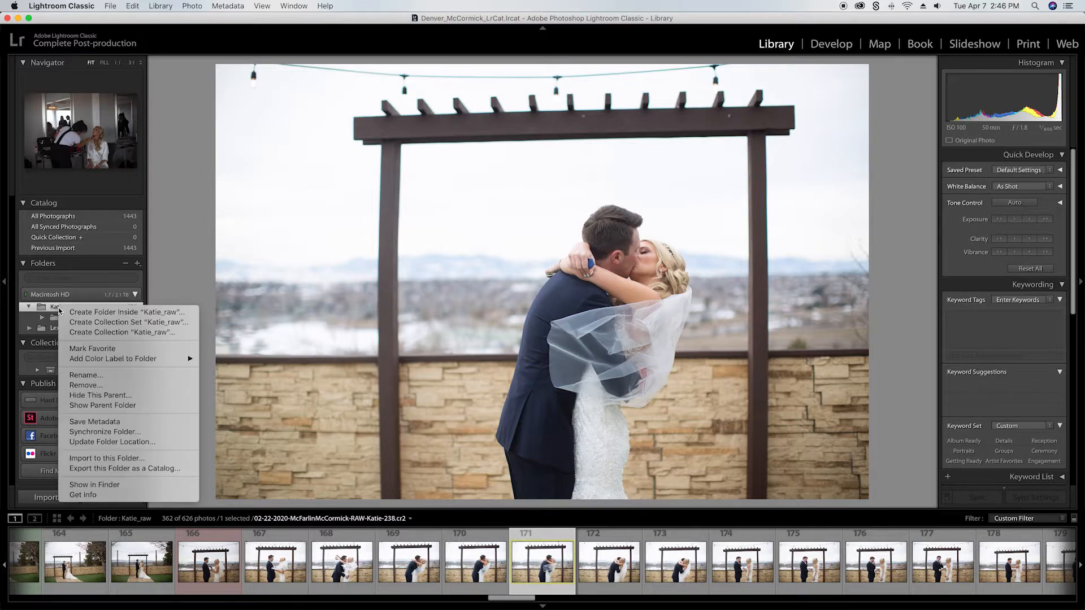
left_click(135, 314)
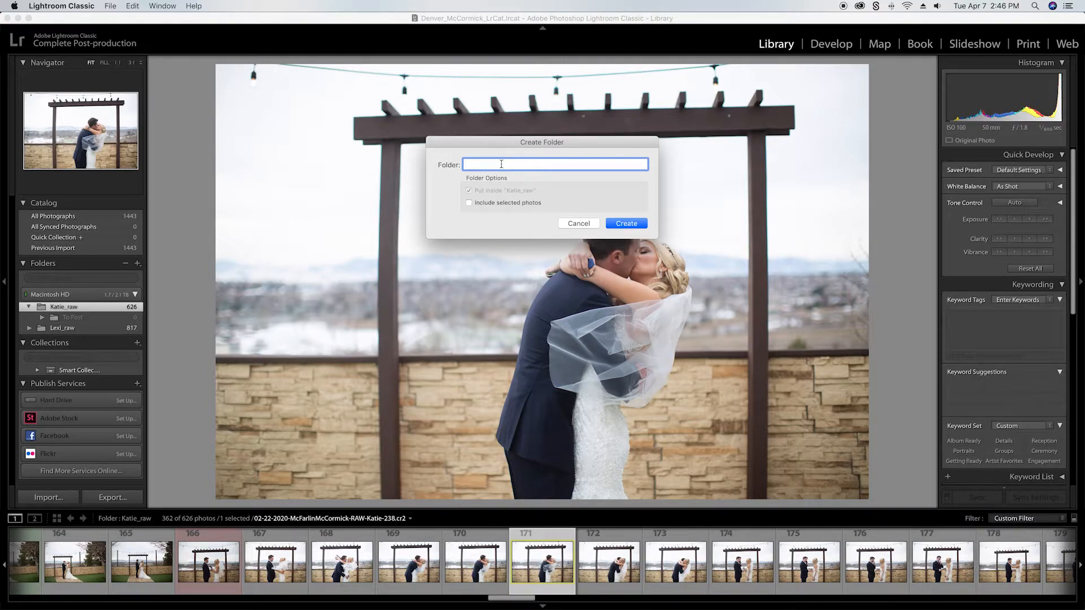
type("Deliver to post")
key("Return")
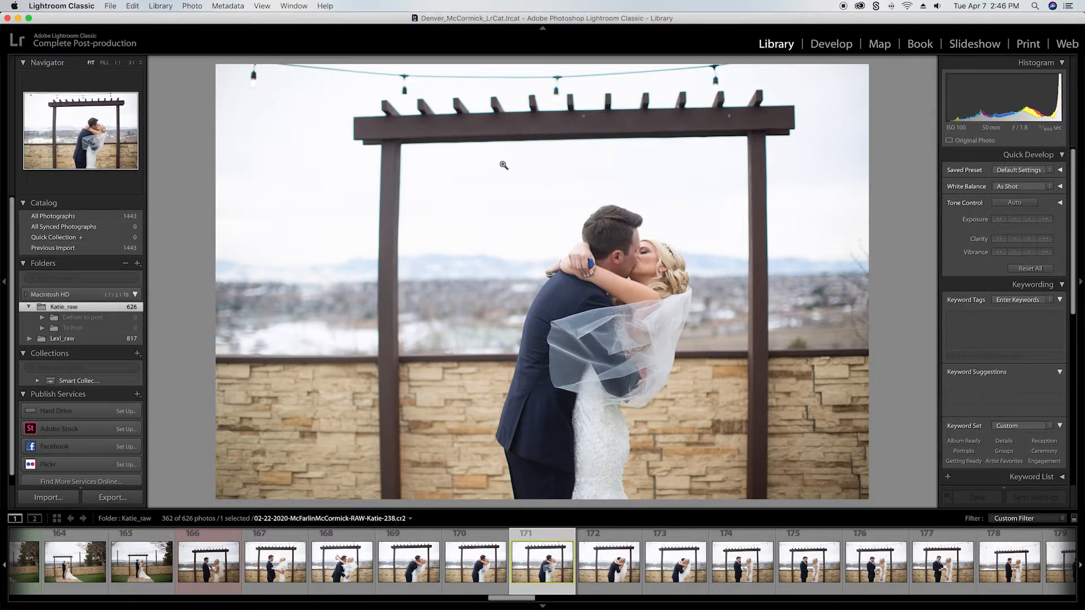
Step: Filter the photo grid to the Green, Red and Yellow labels and select all the photos it shows
key("g")
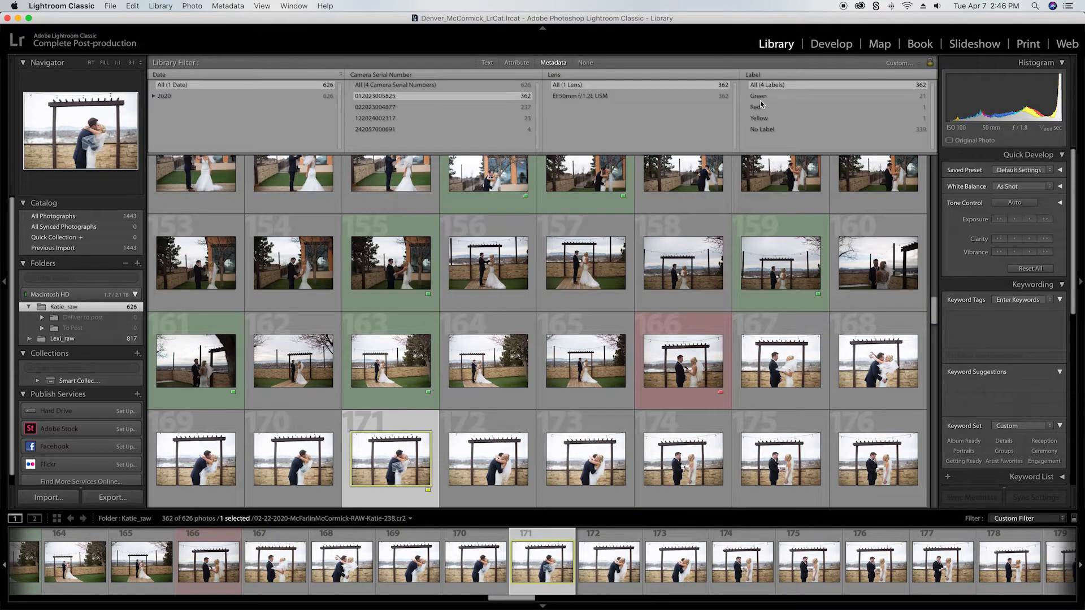
left_click(759, 96)
left_click(766, 119, "shift")
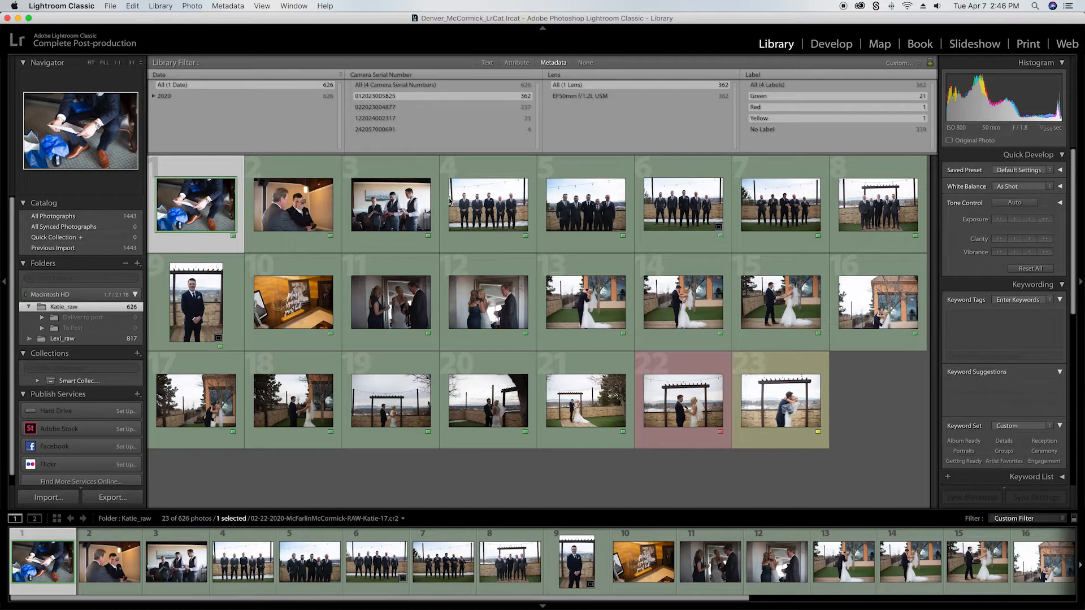
key("super+a")
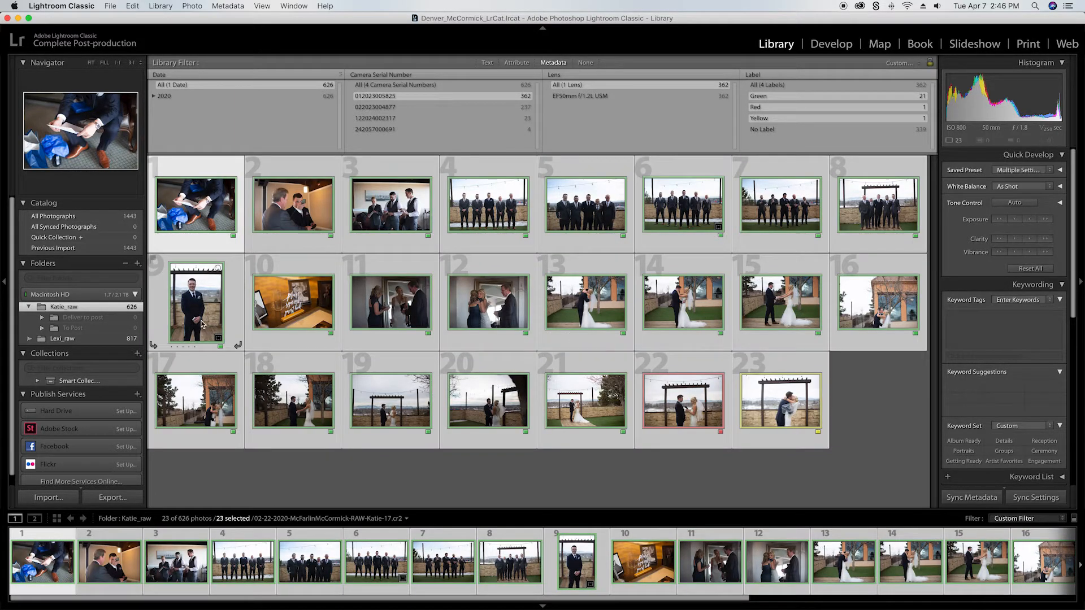
left_click_drag(198, 314, 138, 321)
Step: Open the export settings for the selected photos and set the subfolder to To Edit, keeping file renaming enabled
key("super+shift+e")
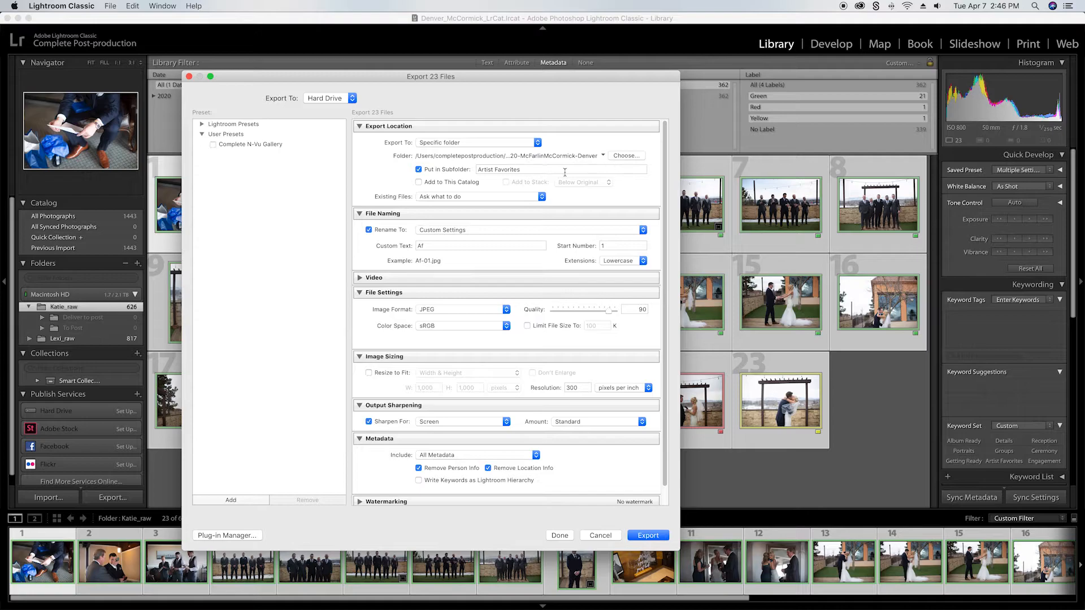
triple_click(535, 170)
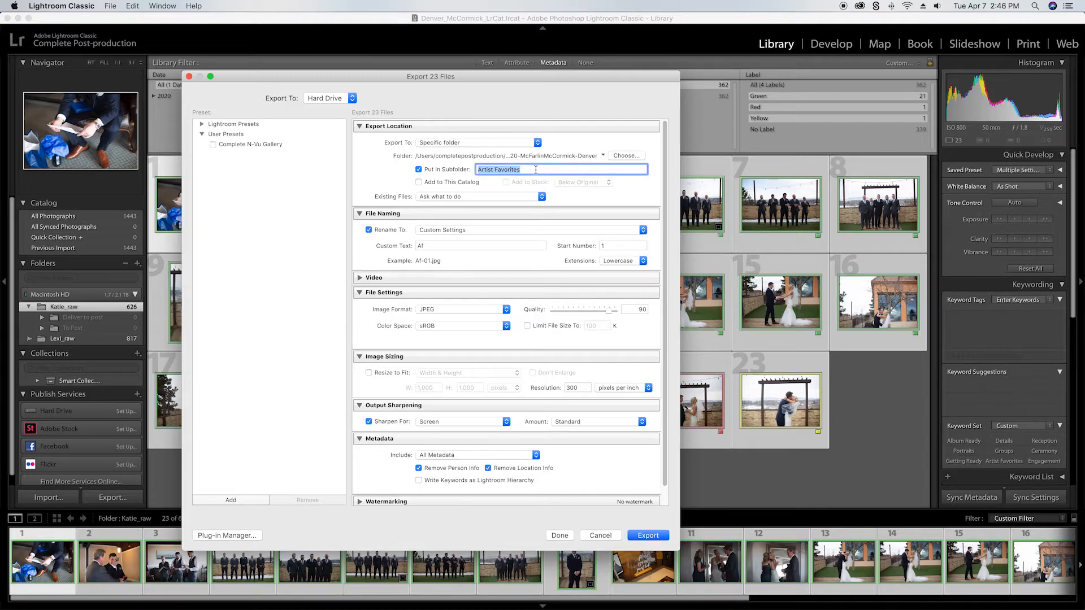
type("To Edit")
left_click(369, 230)
left_click(368, 230)
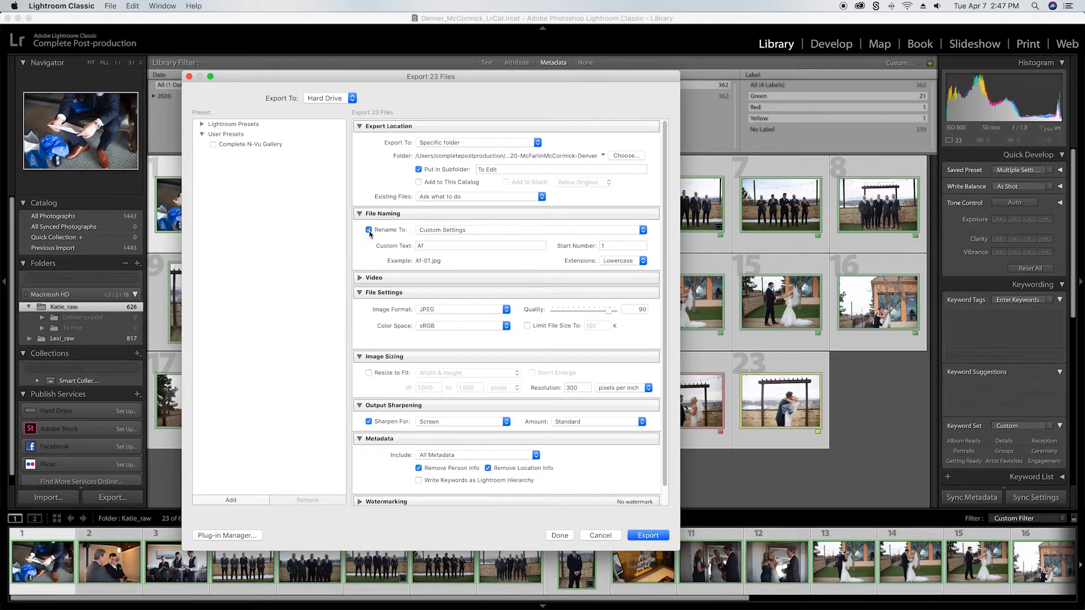
Step: Set the custom text for the exported file names to the couple's surname
left_click(432, 246)
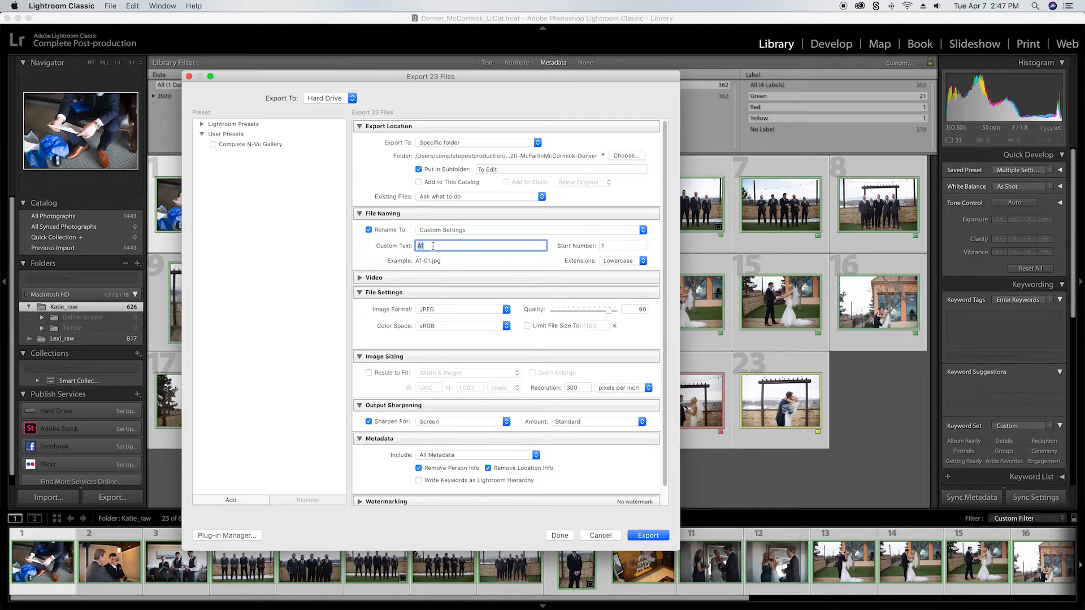
type("MCcormick")
left_click(424, 246)
key("BackSpace")
type("Cormick")
Step: Review the sequence number options in the filename template and keep Custom Text followed by Sequence # (01)
left_click(446, 232)
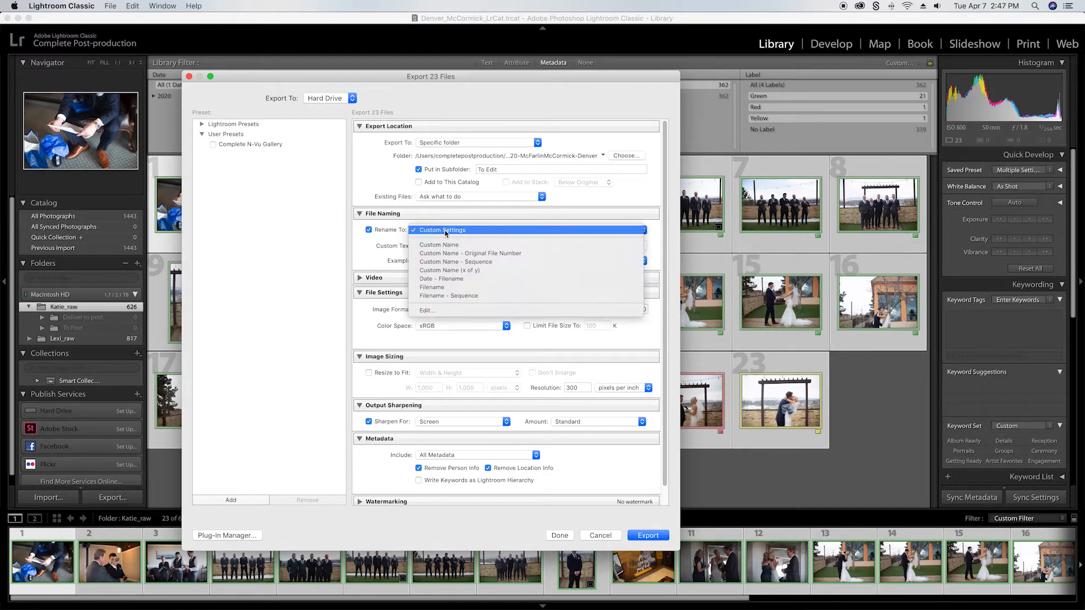
left_click(428, 312)
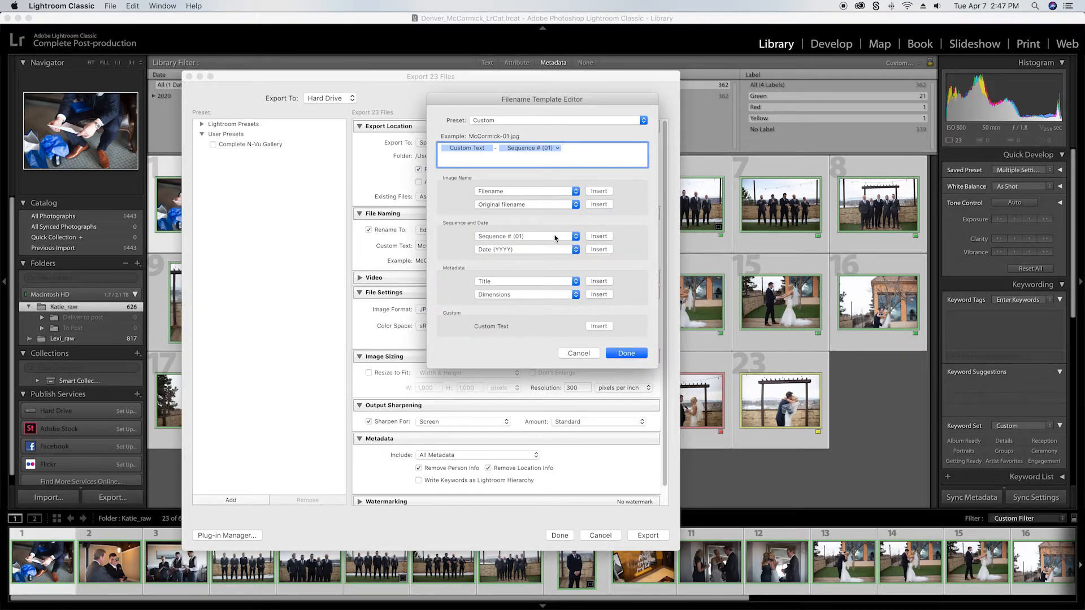
left_click(534, 240)
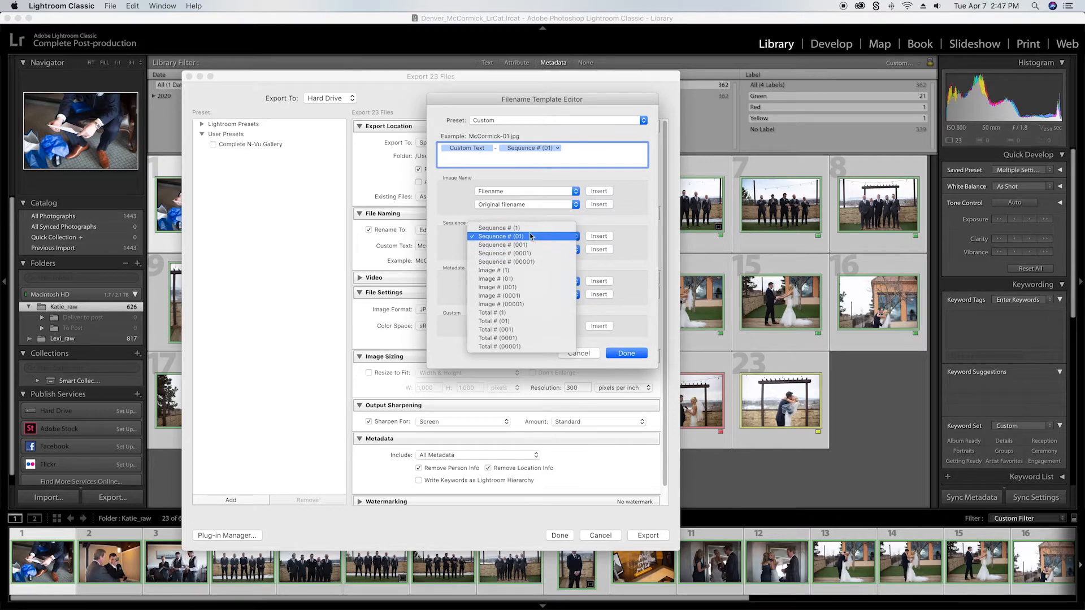
left_click(502, 238)
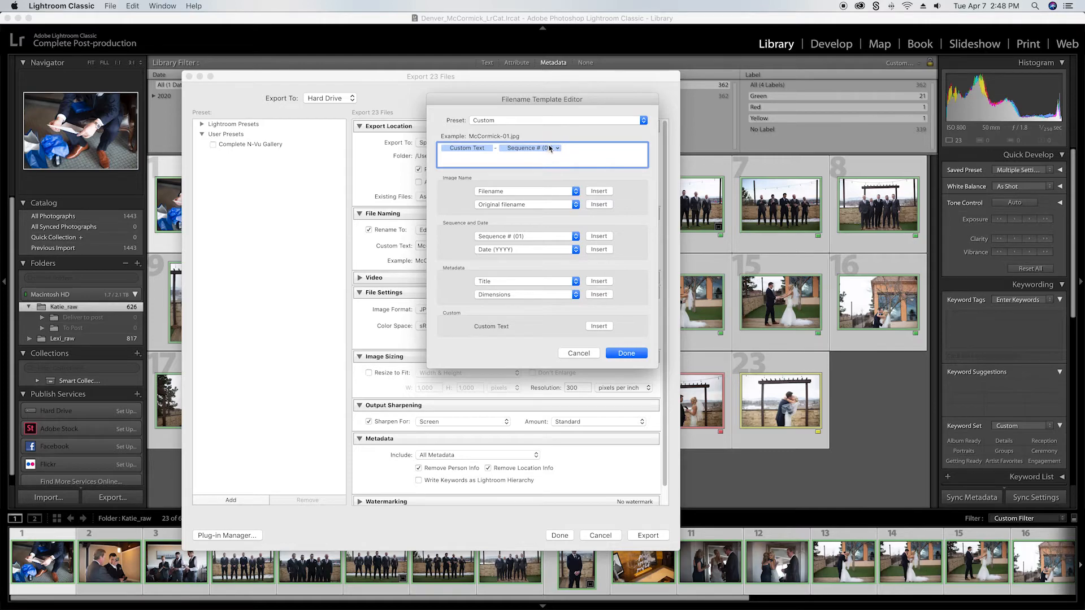
left_click(520, 236)
left_click(522, 229)
key("BackSpace")
left_click(631, 354)
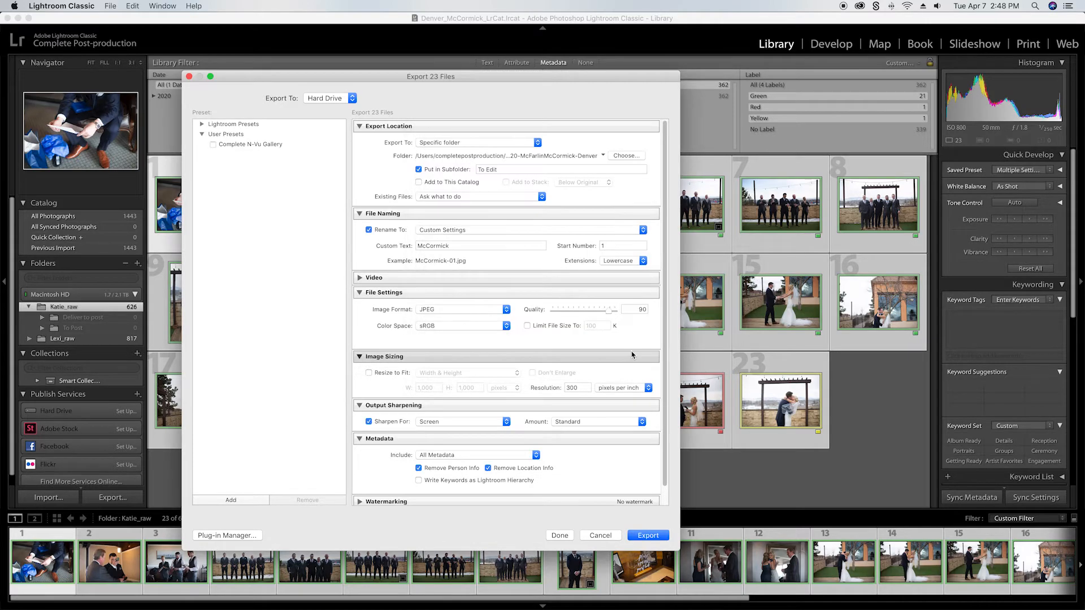
Step: Set the export image format to Original, and cancel the export
left_click(435, 310)
left_click(430, 358)
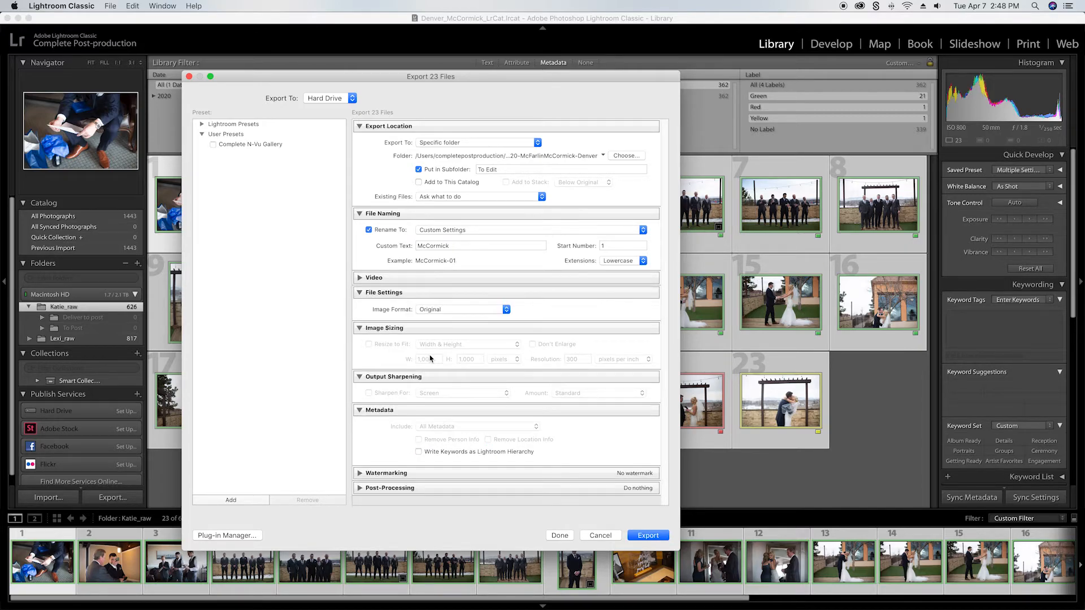
left_click(604, 536)
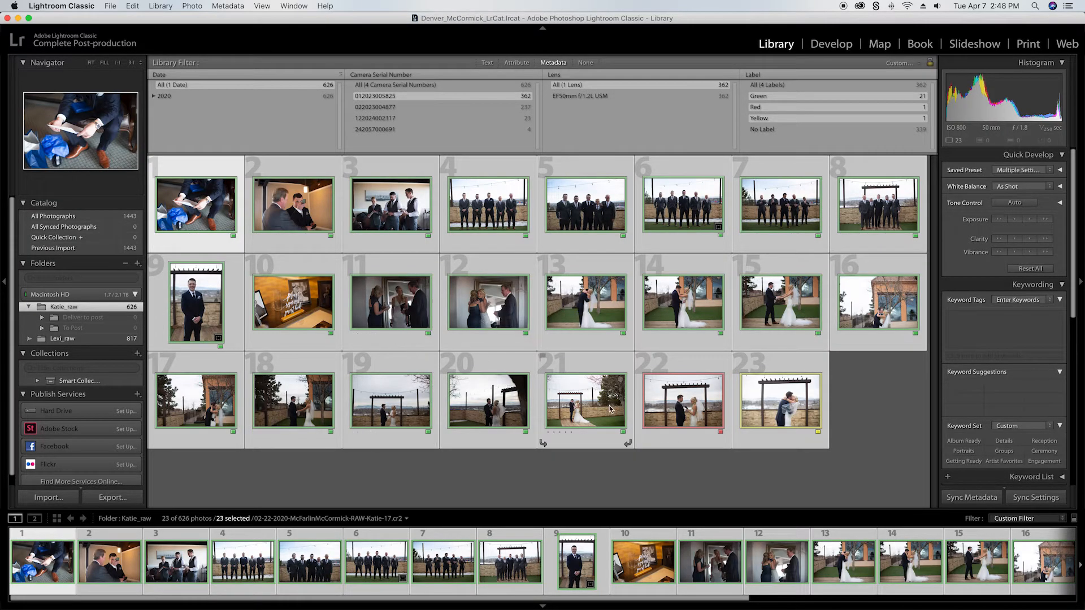
Step: Open only the red-labelled photo 22 in Develop, crop in from its upper-left corner and straighten it by about 1.32 degrees
left_click(684, 405)
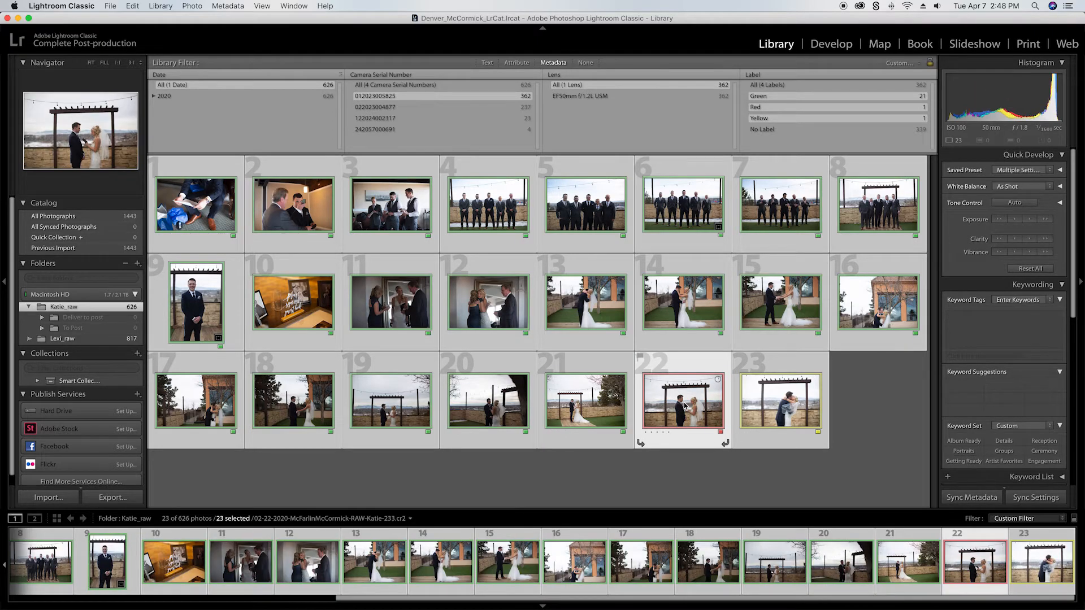
key("d")
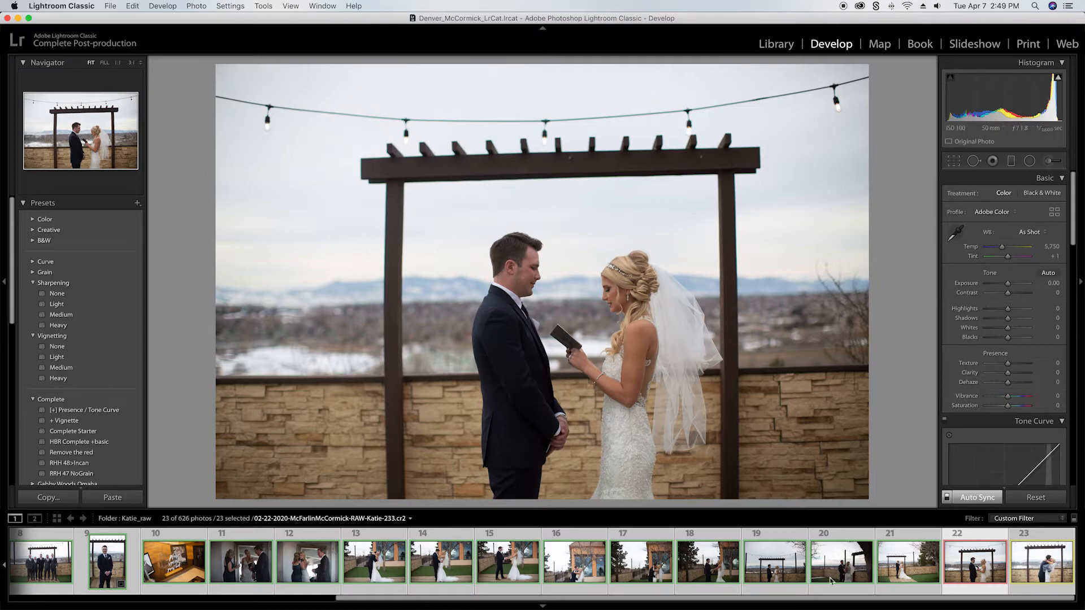
left_click(980, 572)
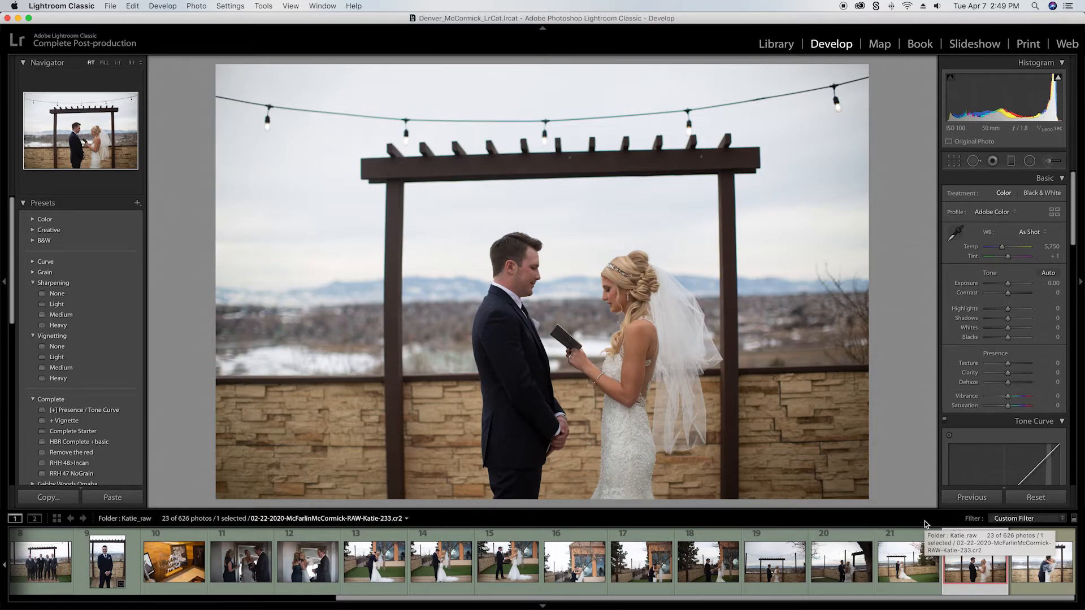
key("r")
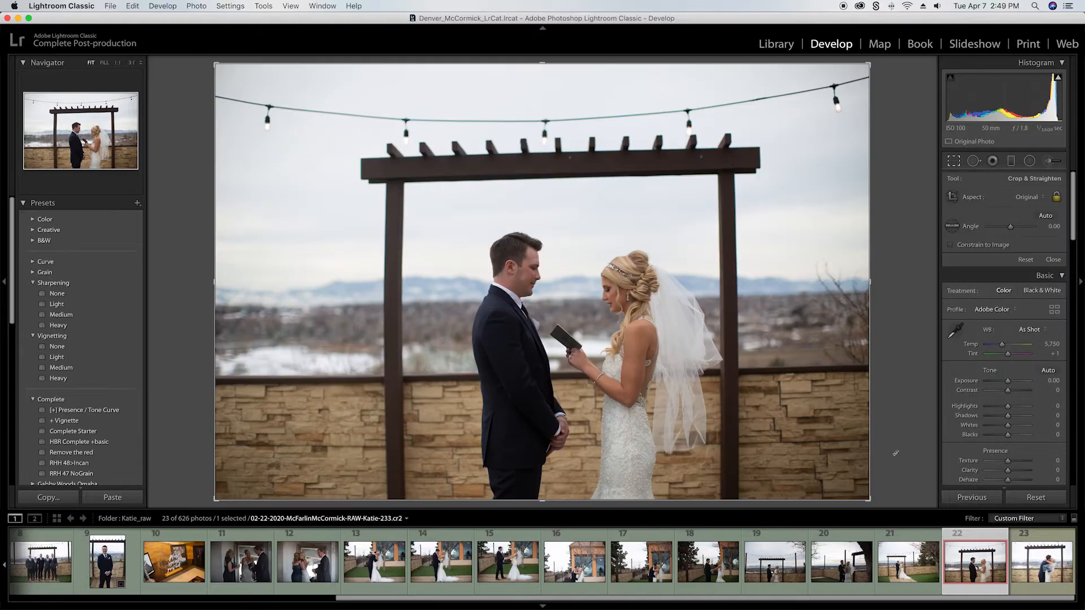
left_click_drag(212, 67, 262, 95)
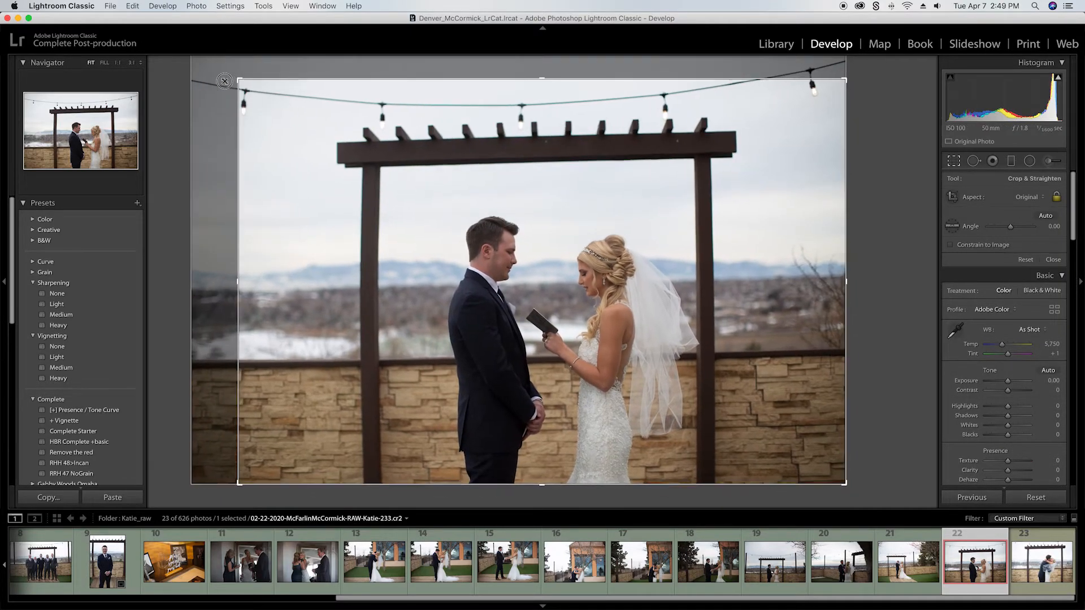
left_click_drag(867, 277, 866, 282)
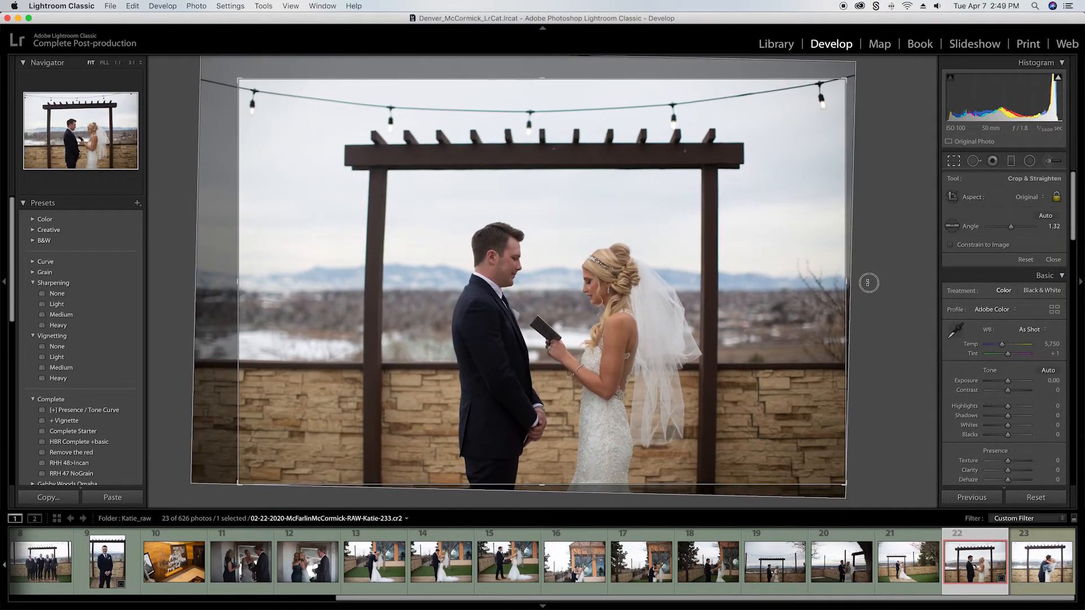
key("Return")
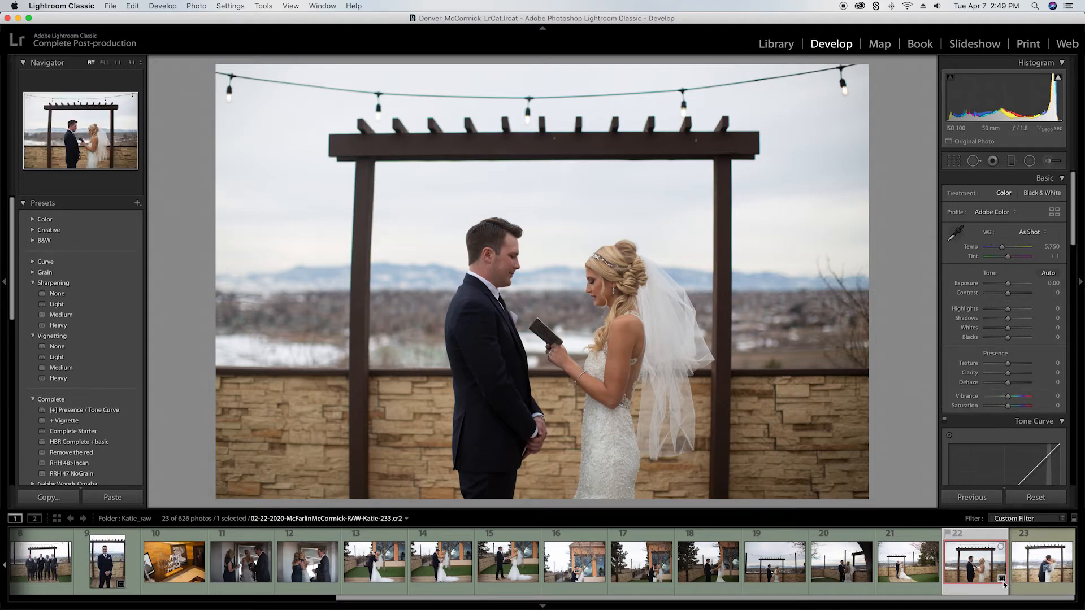
mouse_move(1003, 584)
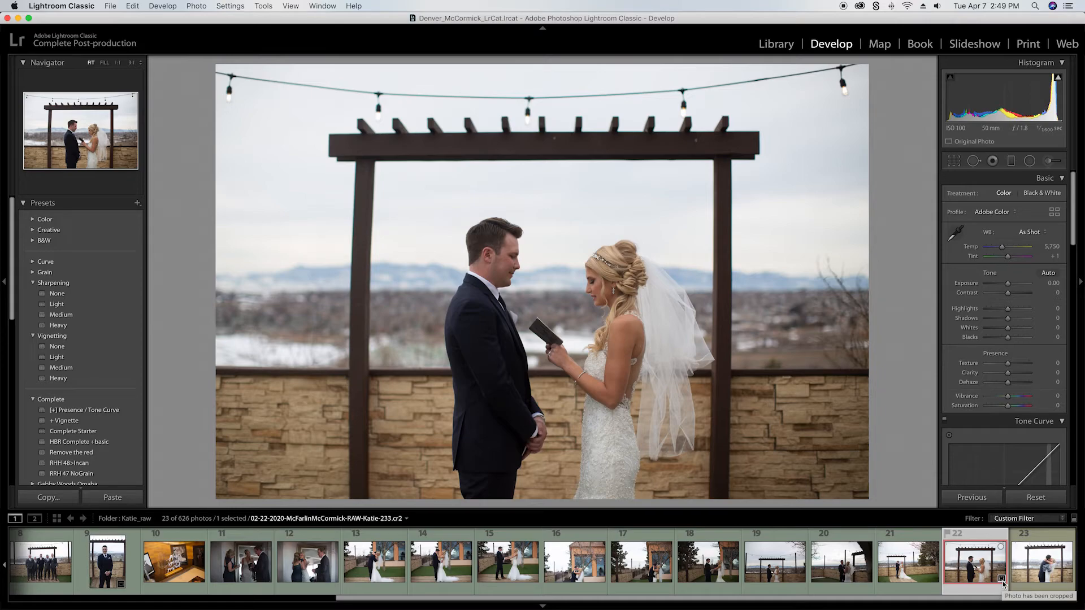
Step: Straighten the yellow-labelled photo 23 by about 0.86 degrees and crop it tighter around the kissing couple
key("Right")
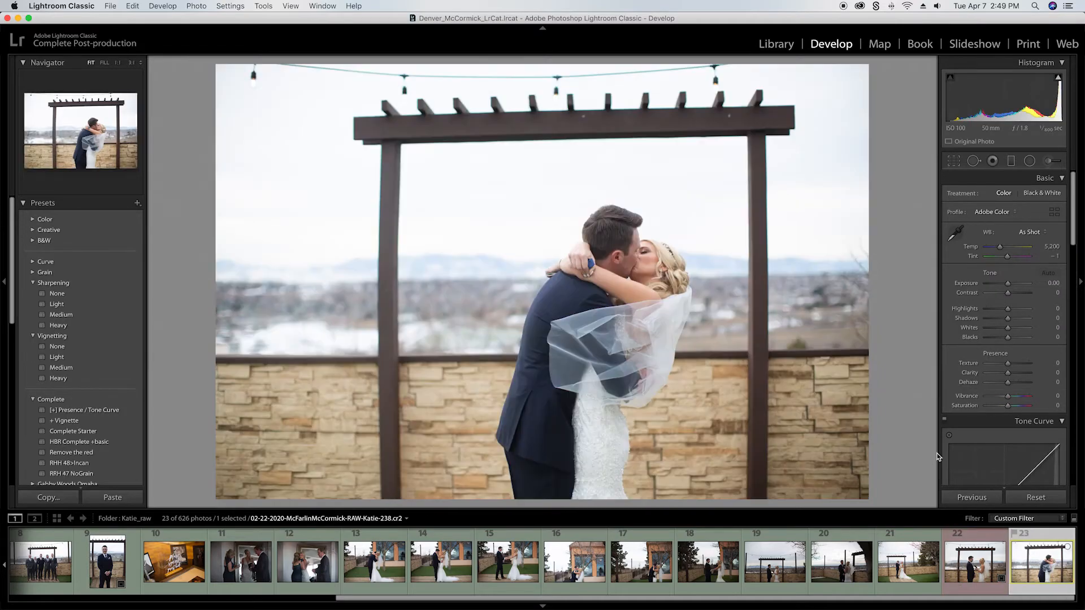
key("r")
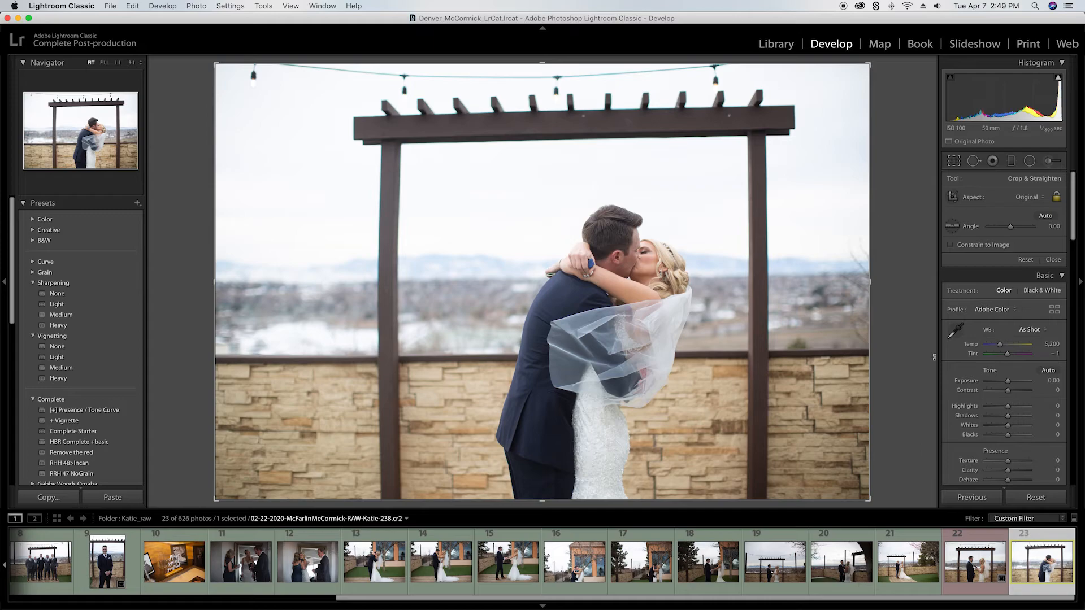
left_click_drag(911, 336, 911, 340)
left_click_drag(223, 70, 233, 104)
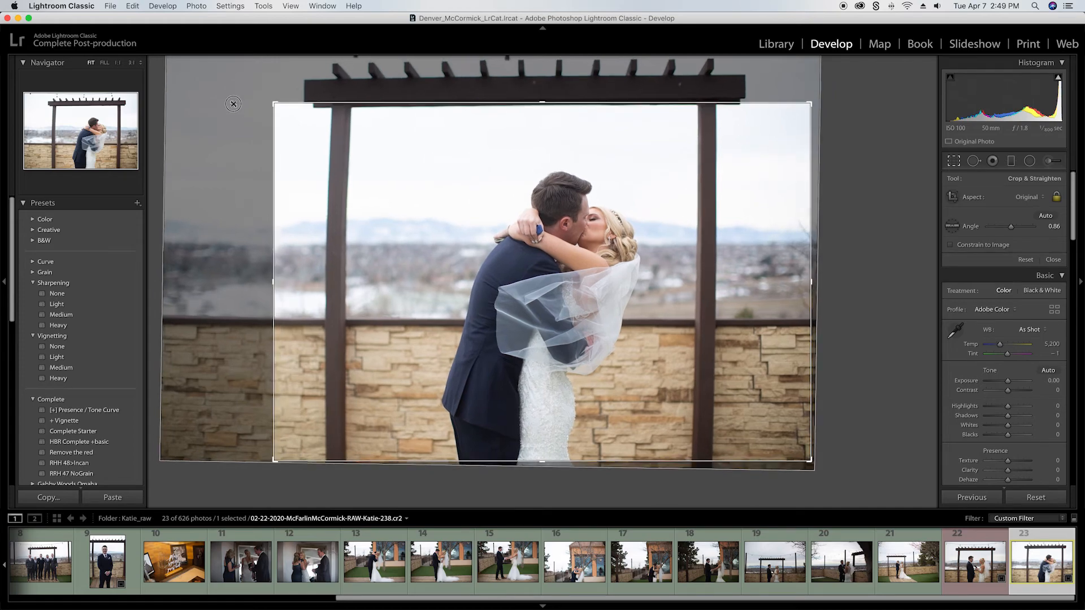
key("Return")
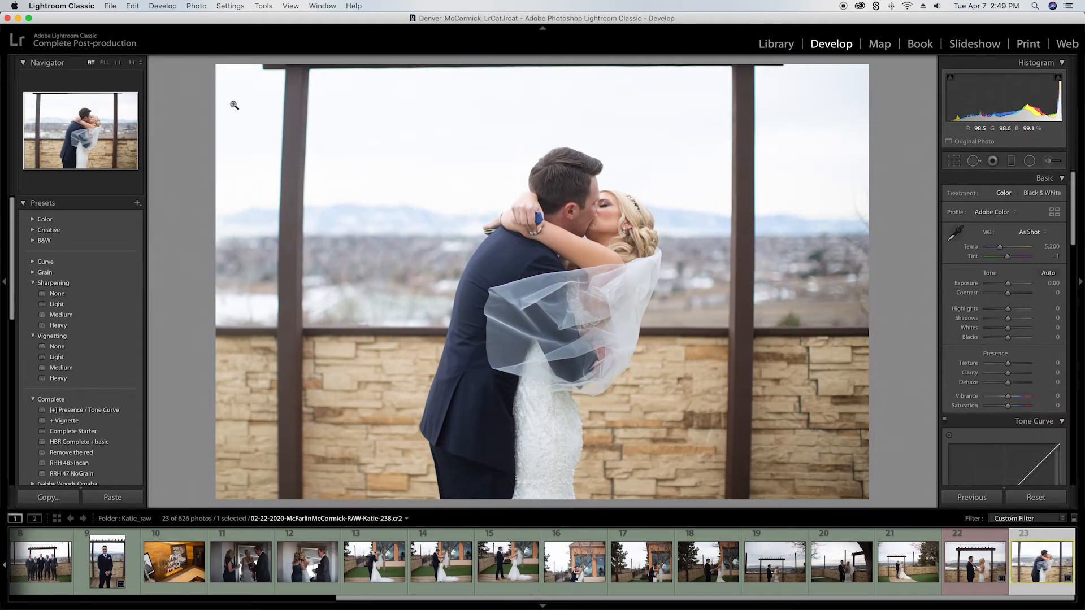
Step: Select photos 22 and 23 together and save their metadata to file
left_click(969, 573, "super")
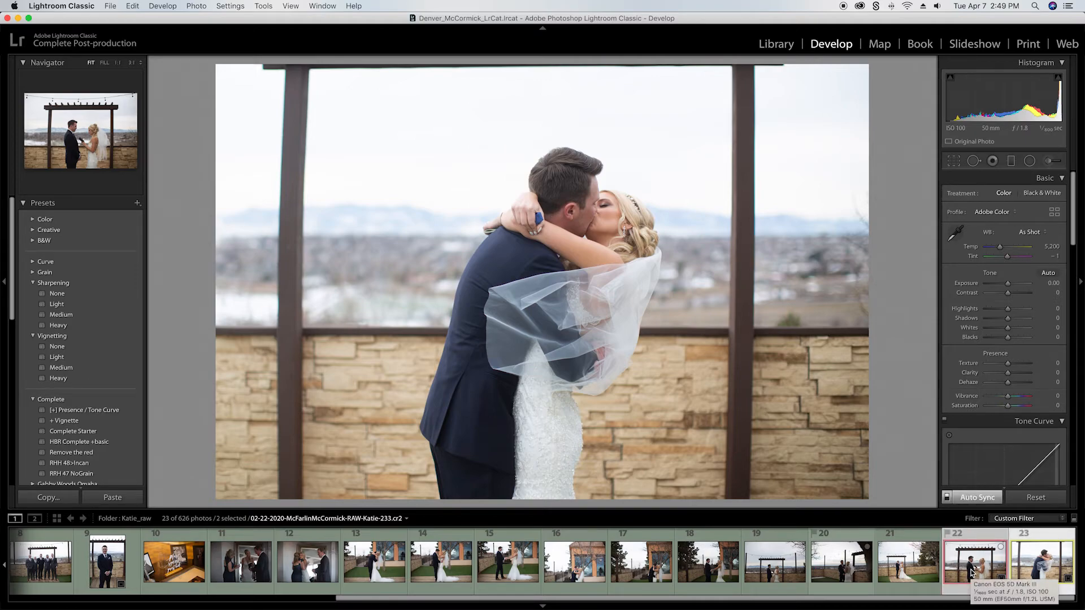
key("super+s")
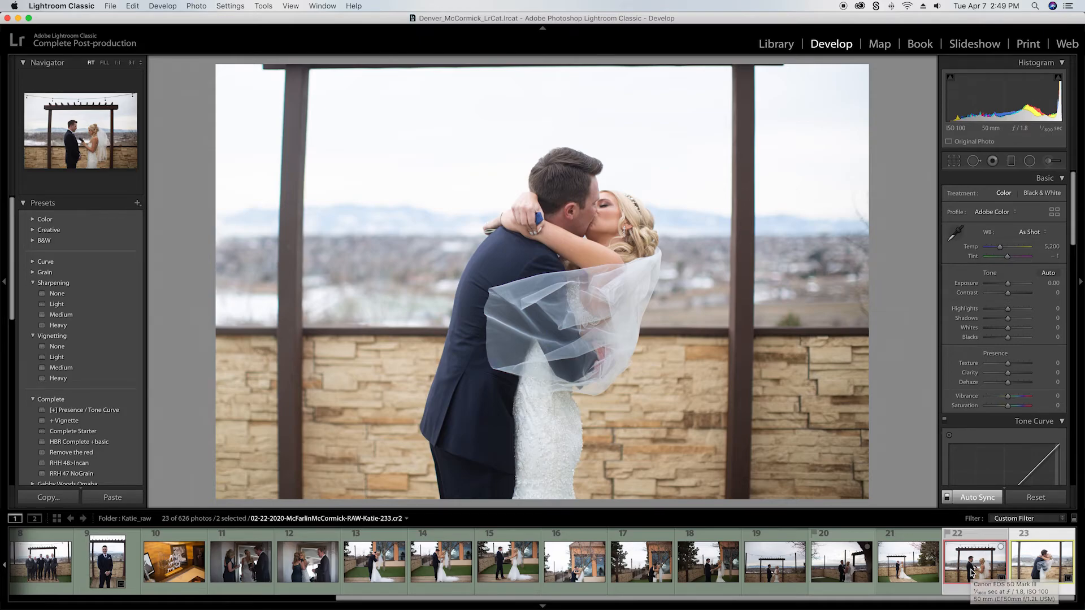
Step: Switch to Finder and examine the XMP sidecar file of photo 98 in the Katie_raw folder
key("super+Tab")
key("super+Tab")
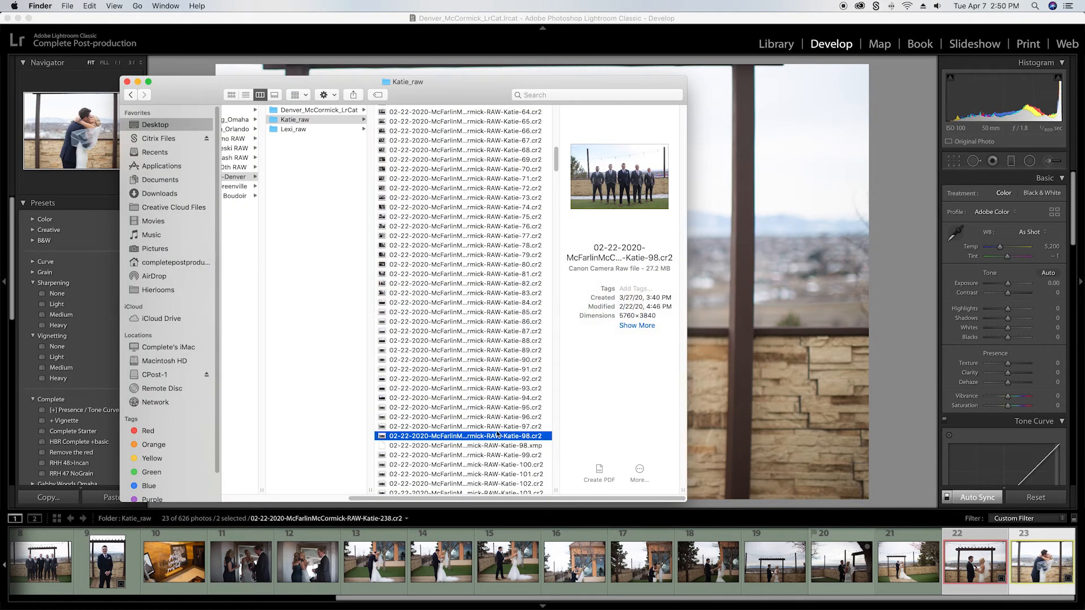
left_click(462, 446)
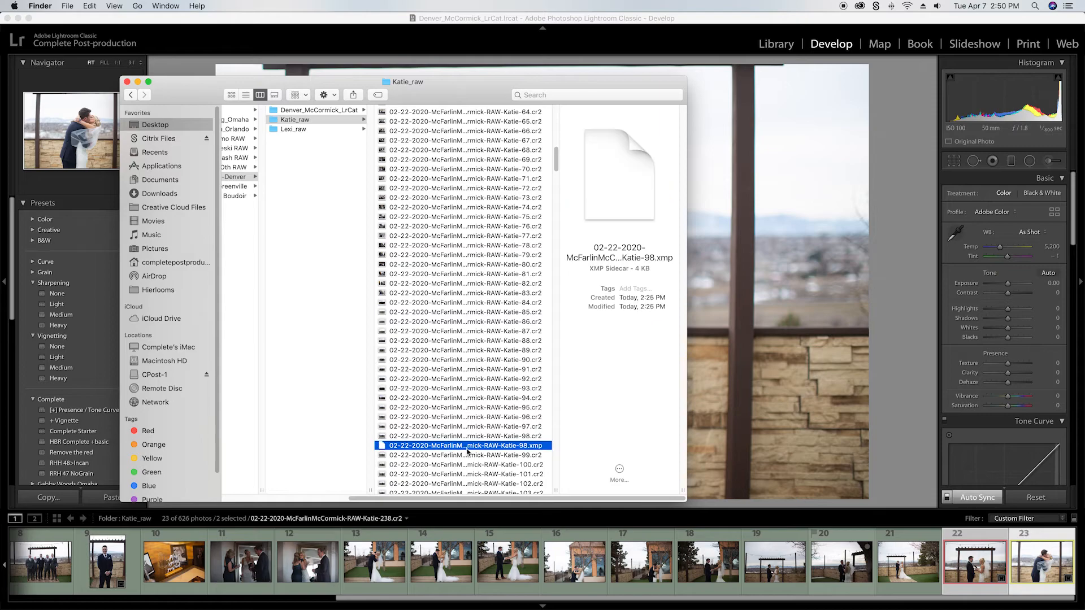
Step: Compare photo 98's CR2 raw file with its XMP sidecar and check the sidecar in Quick Look
left_click(519, 437)
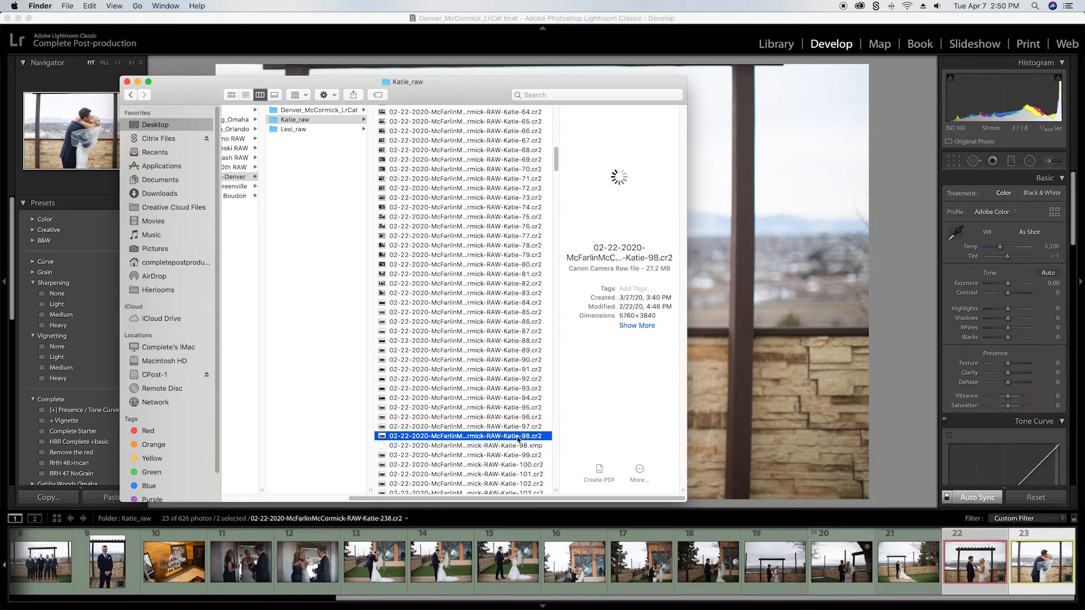
left_click(503, 447)
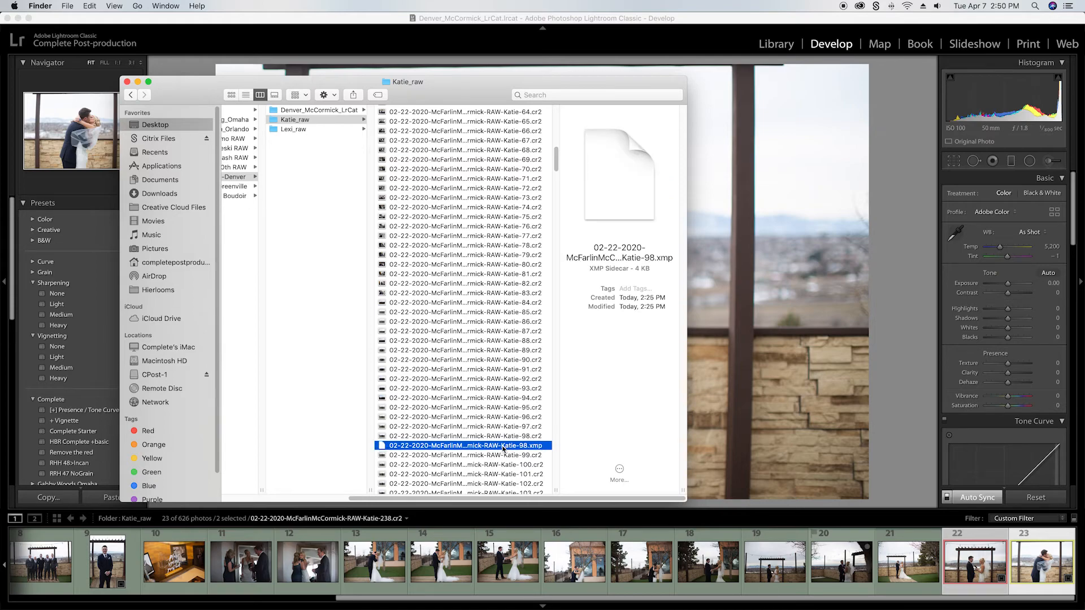
key("space")
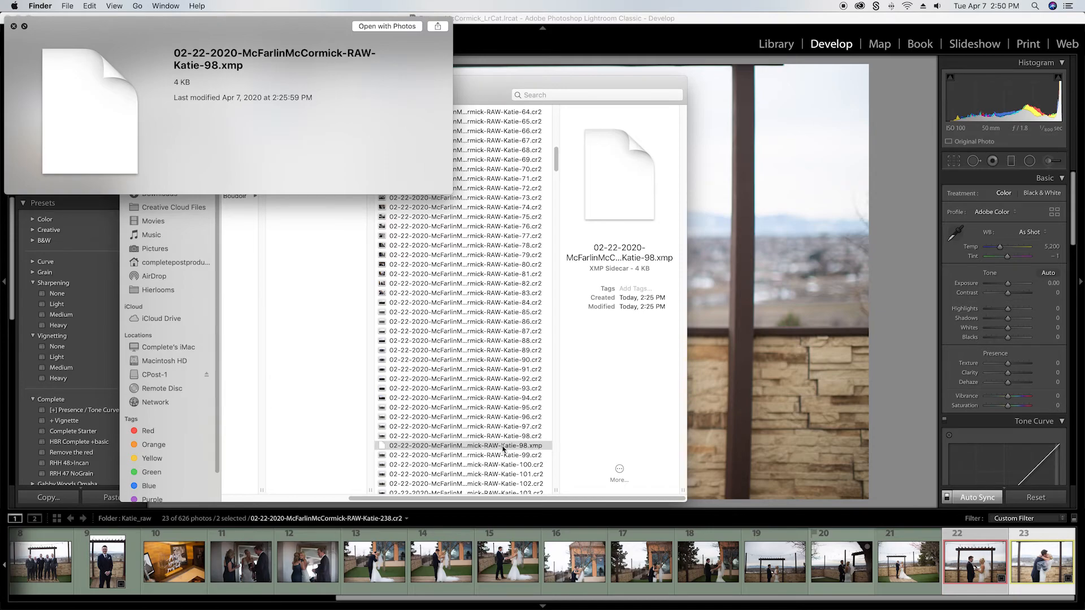
key("space")
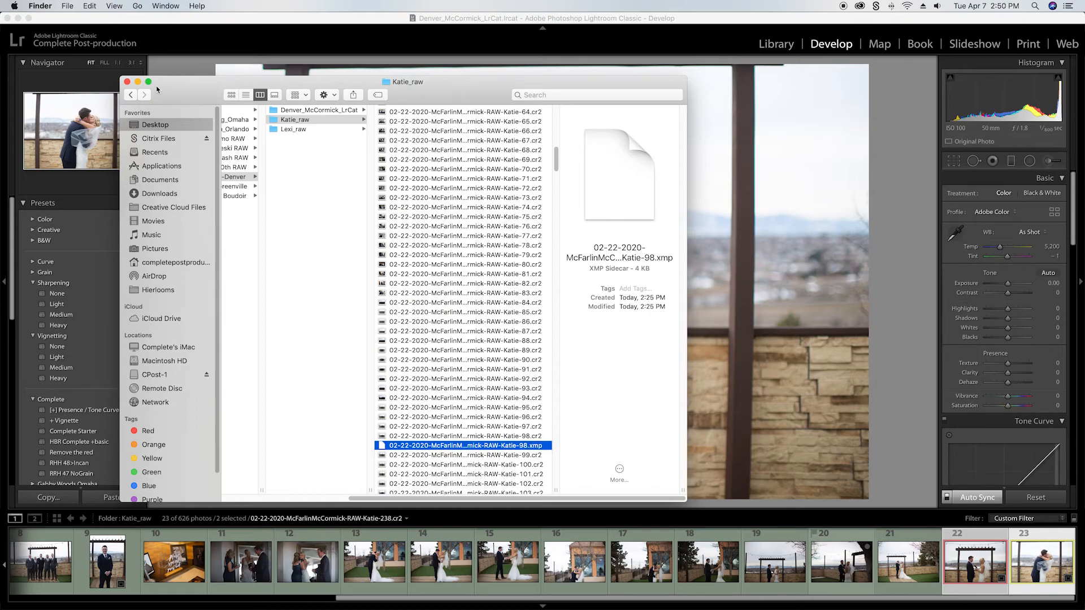
Step: Switch back to Lightroom Classic and open only the green-labelled photo 19 in Develop
left_click_drag(166, 91, 173, 97)
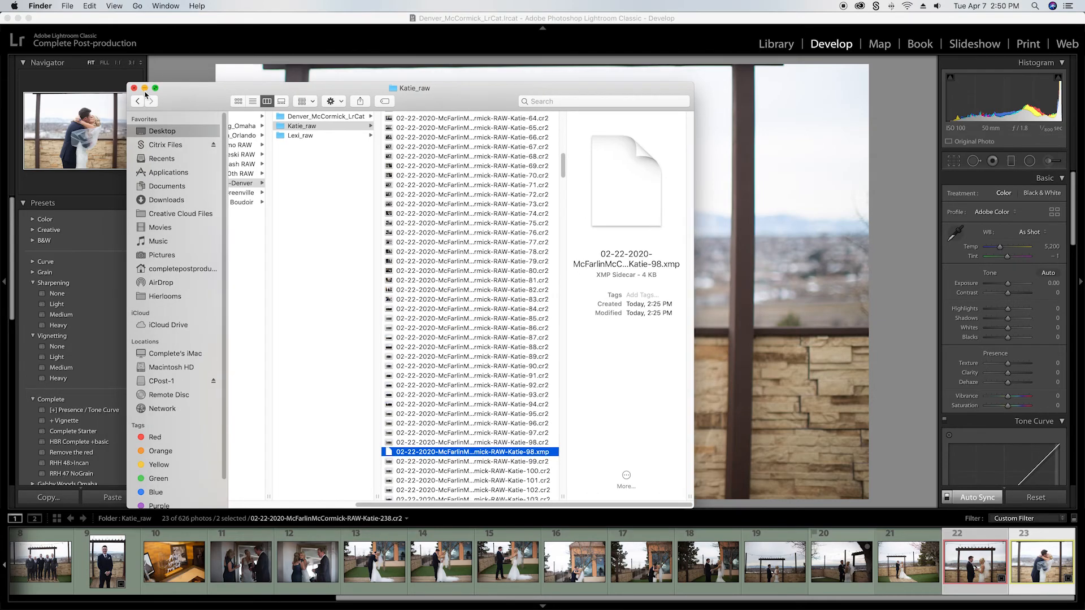
left_click(260, 31)
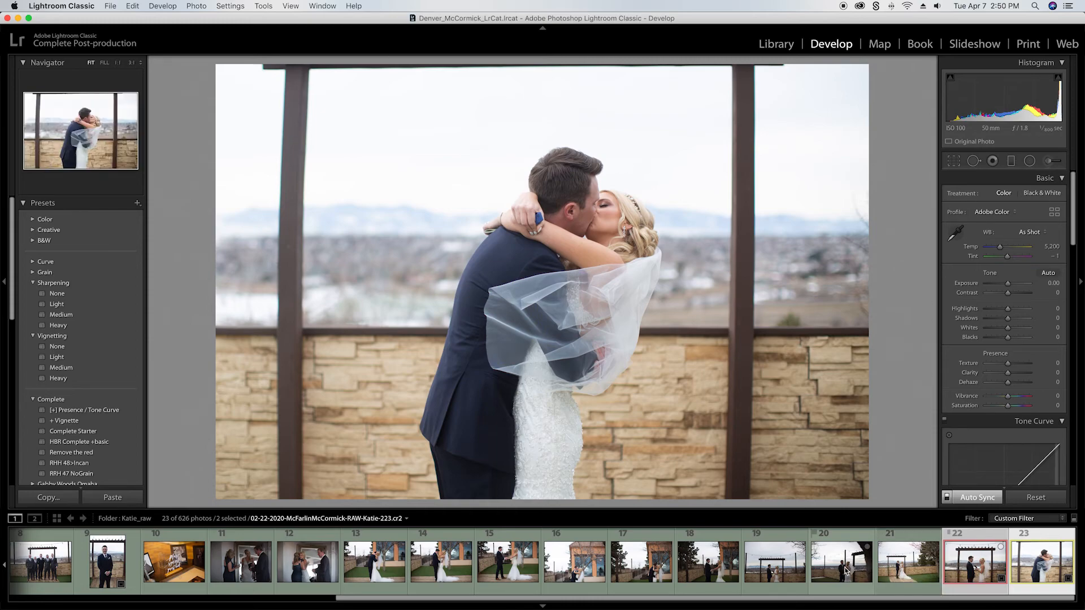
left_click(794, 570)
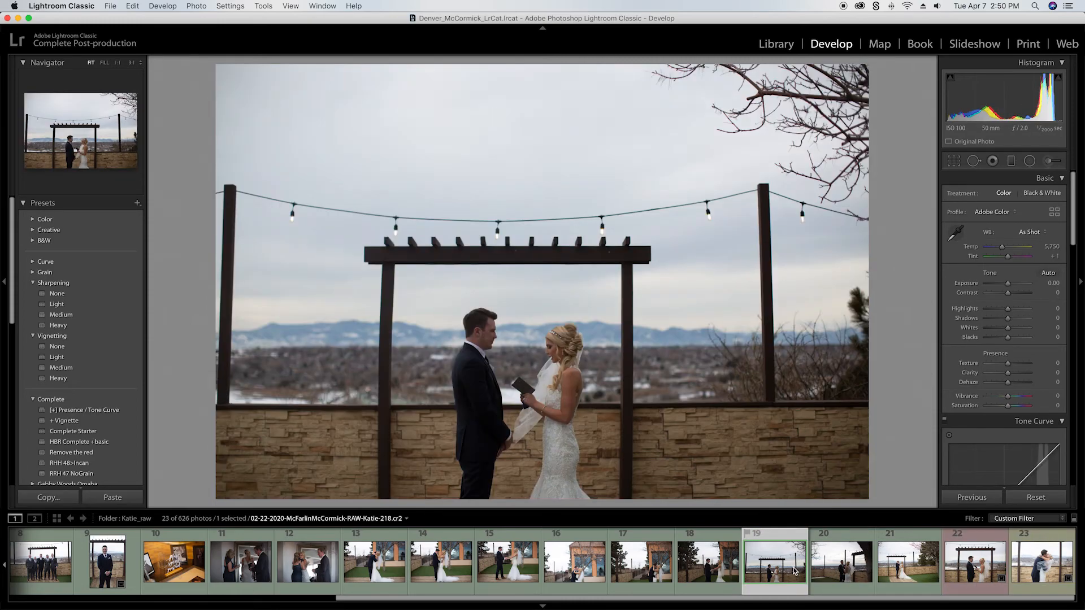